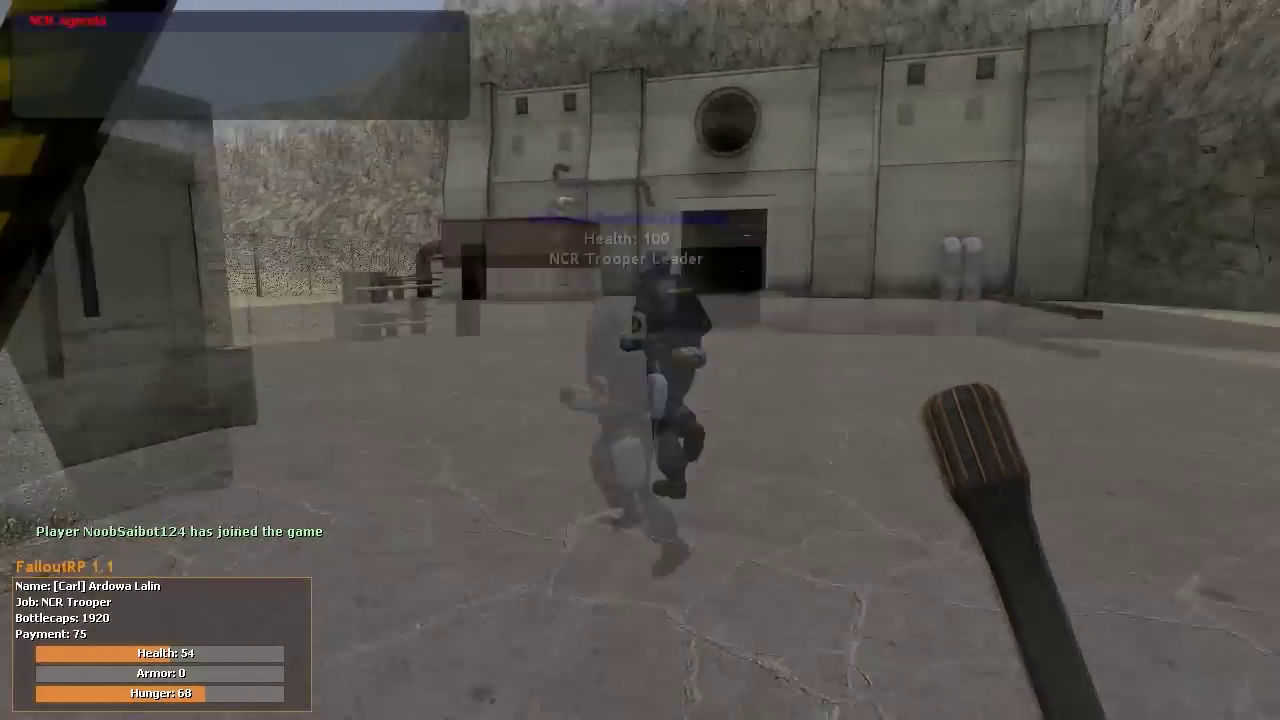
Walk through the gate and around the dam building past its dark doorway.
key(w)
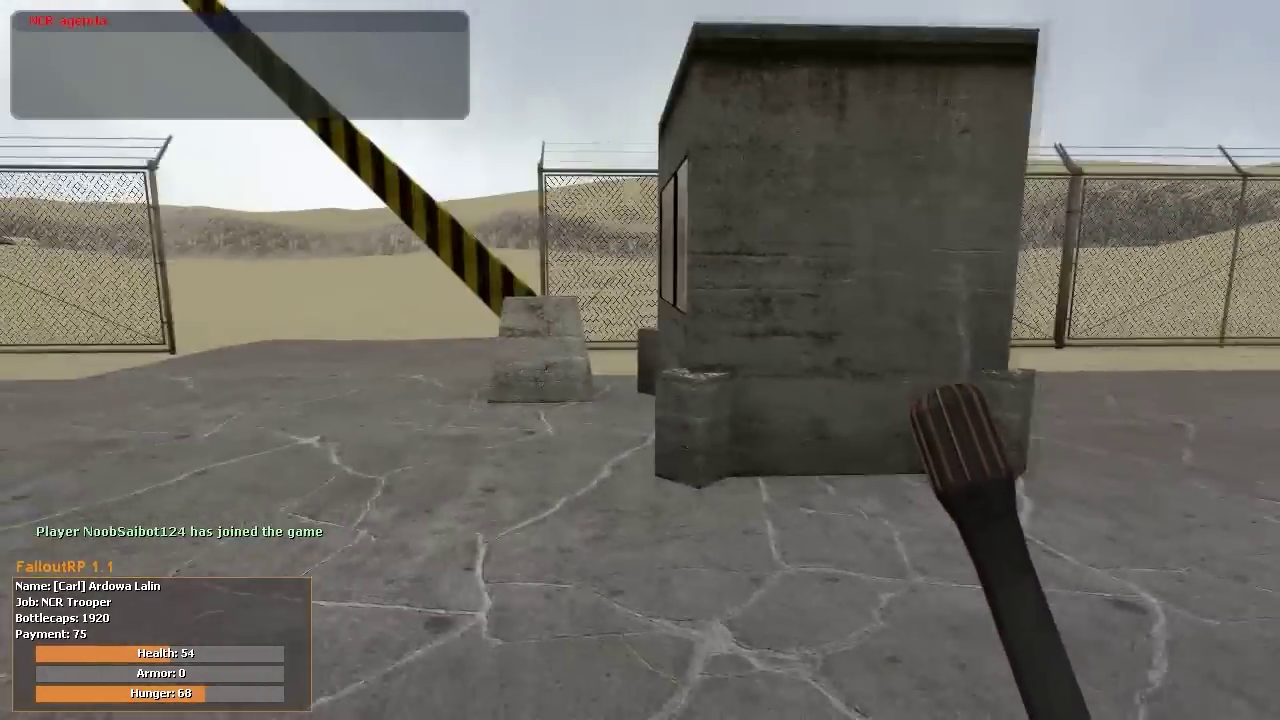
key(w)
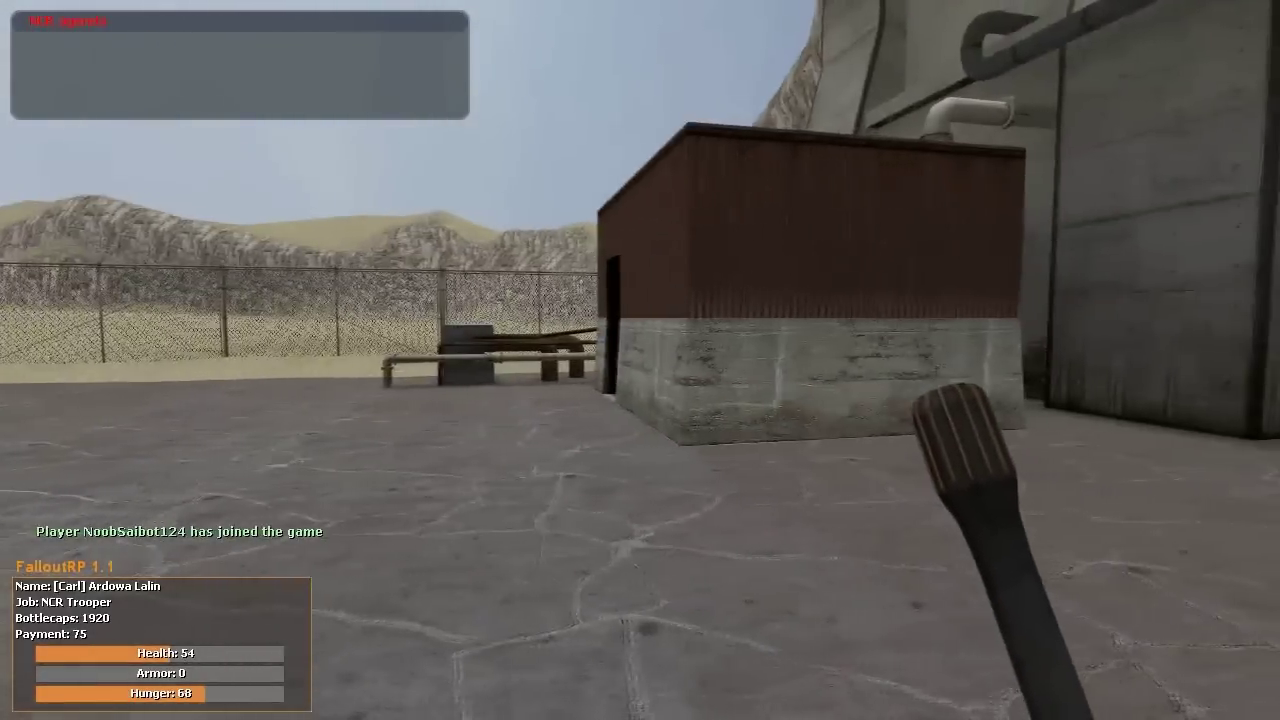
key(w)
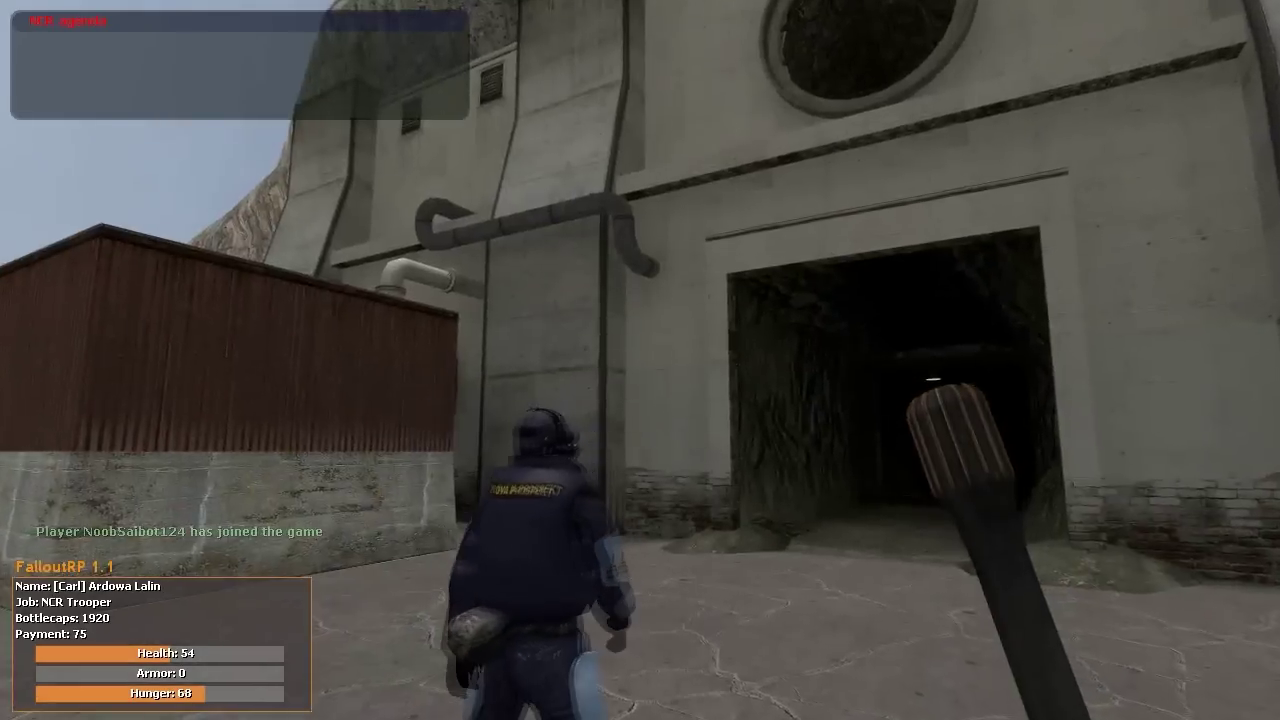
key(w)
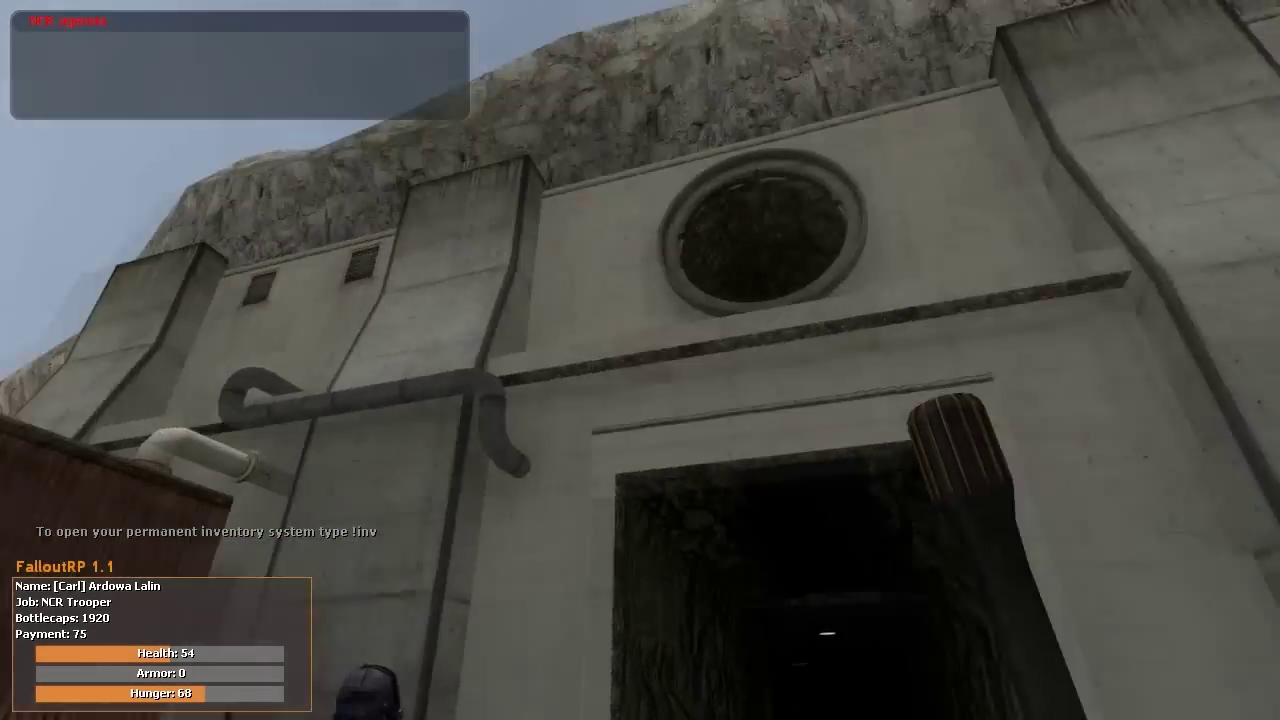
key(w)
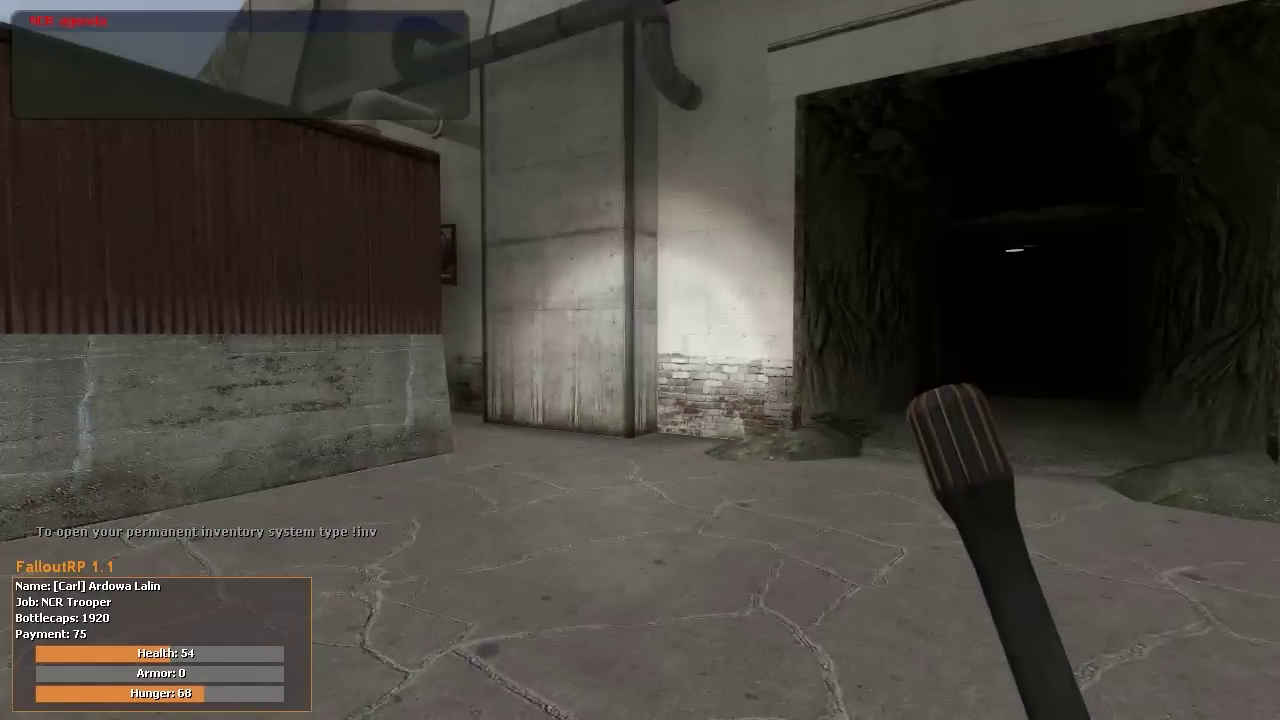
Walk past the electrical box up to the rusty pipe beside the shed.
key(a)
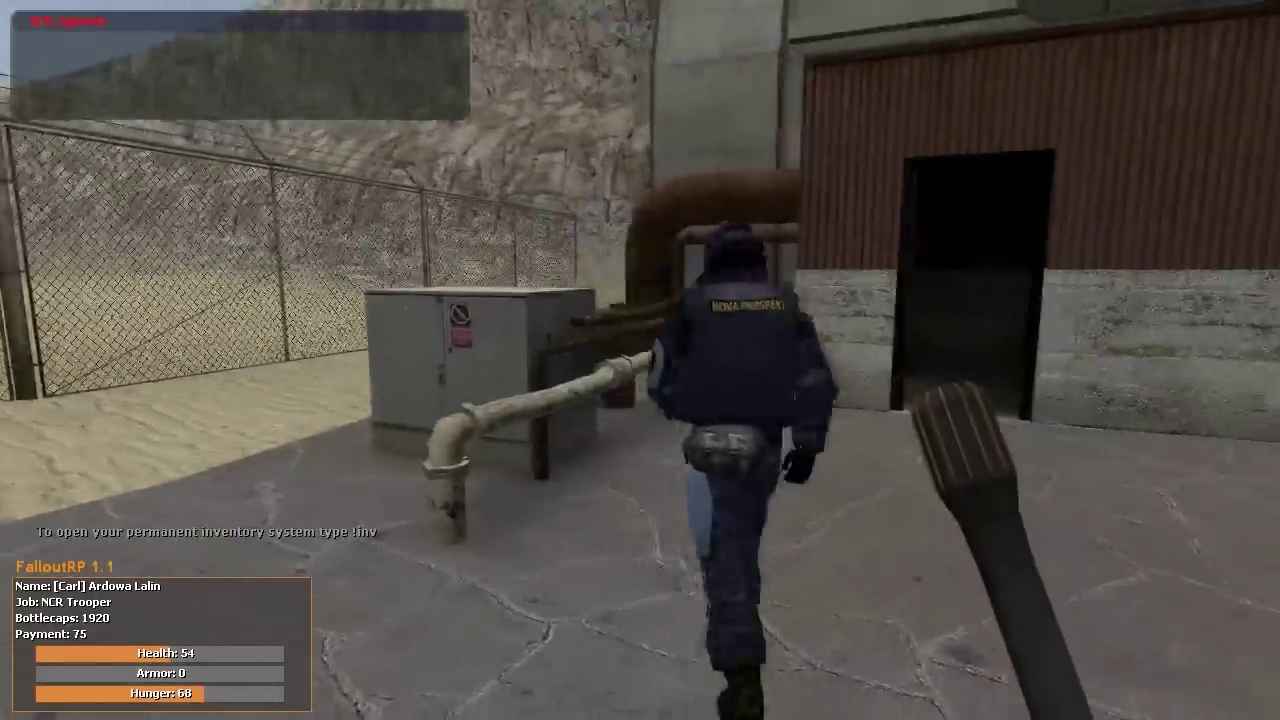
key(w)
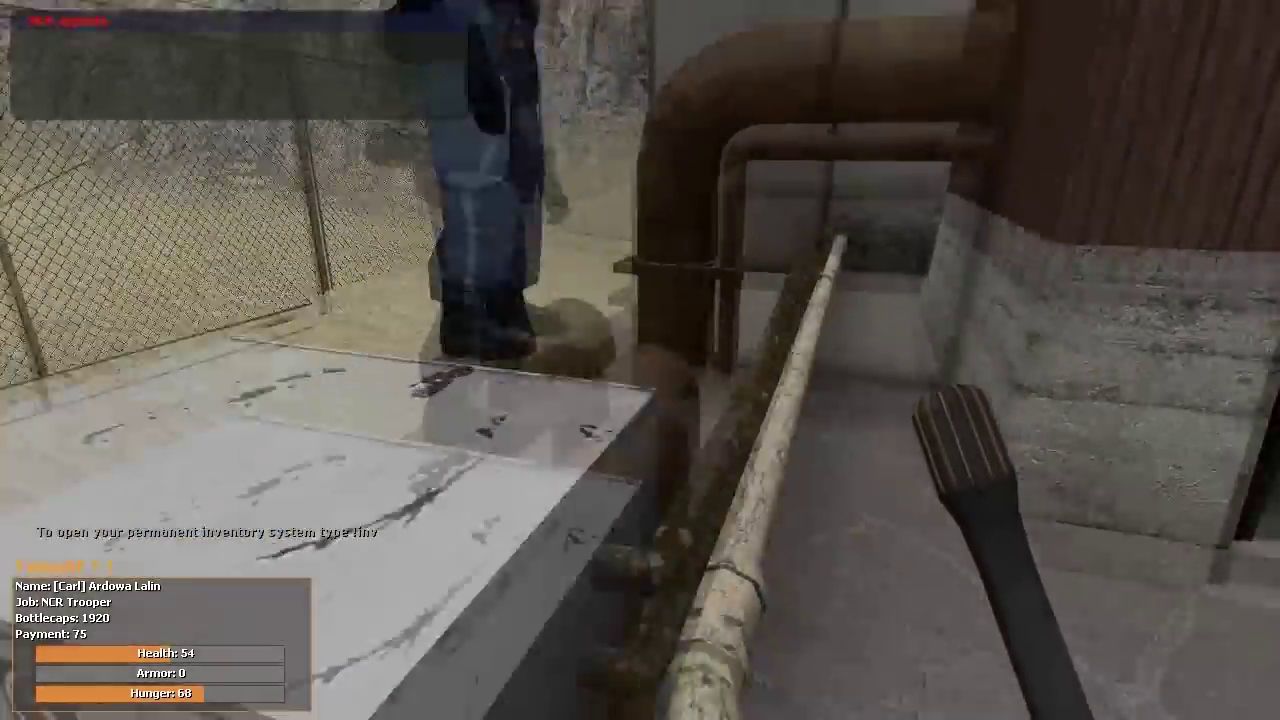
key(w)
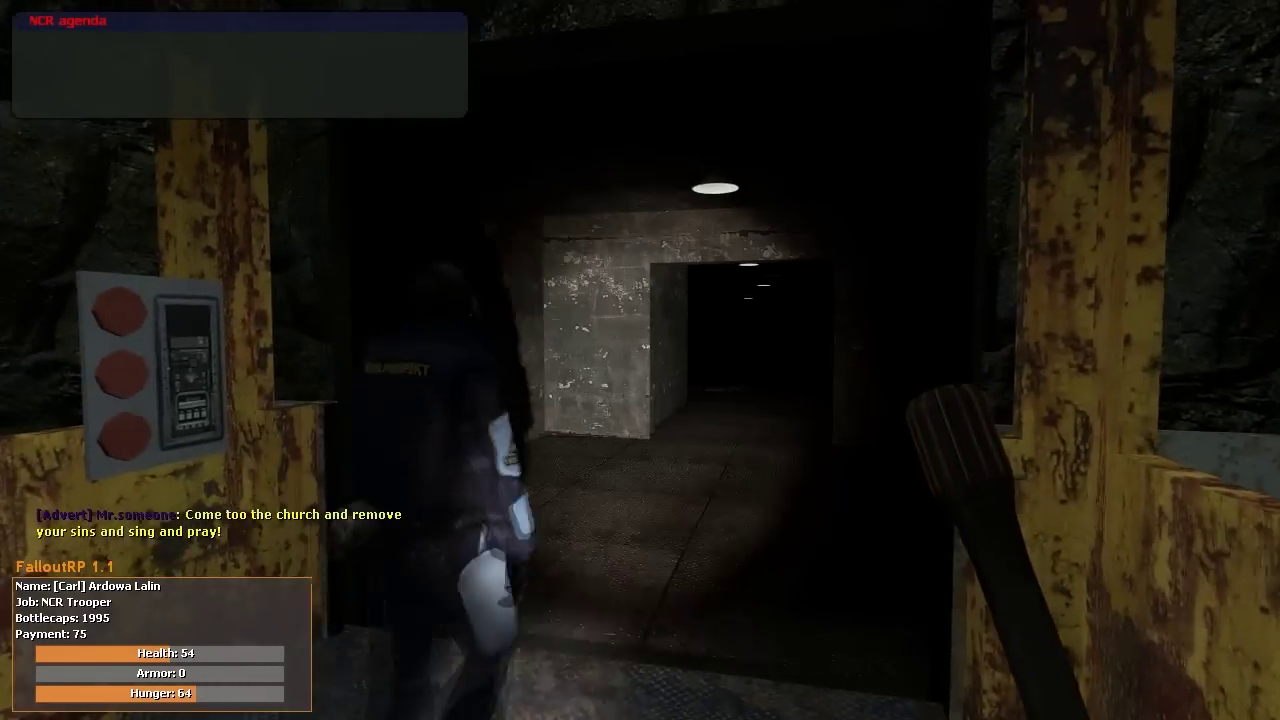
Leave the lift and follow the trooper through the corridor doorway.
key(w)
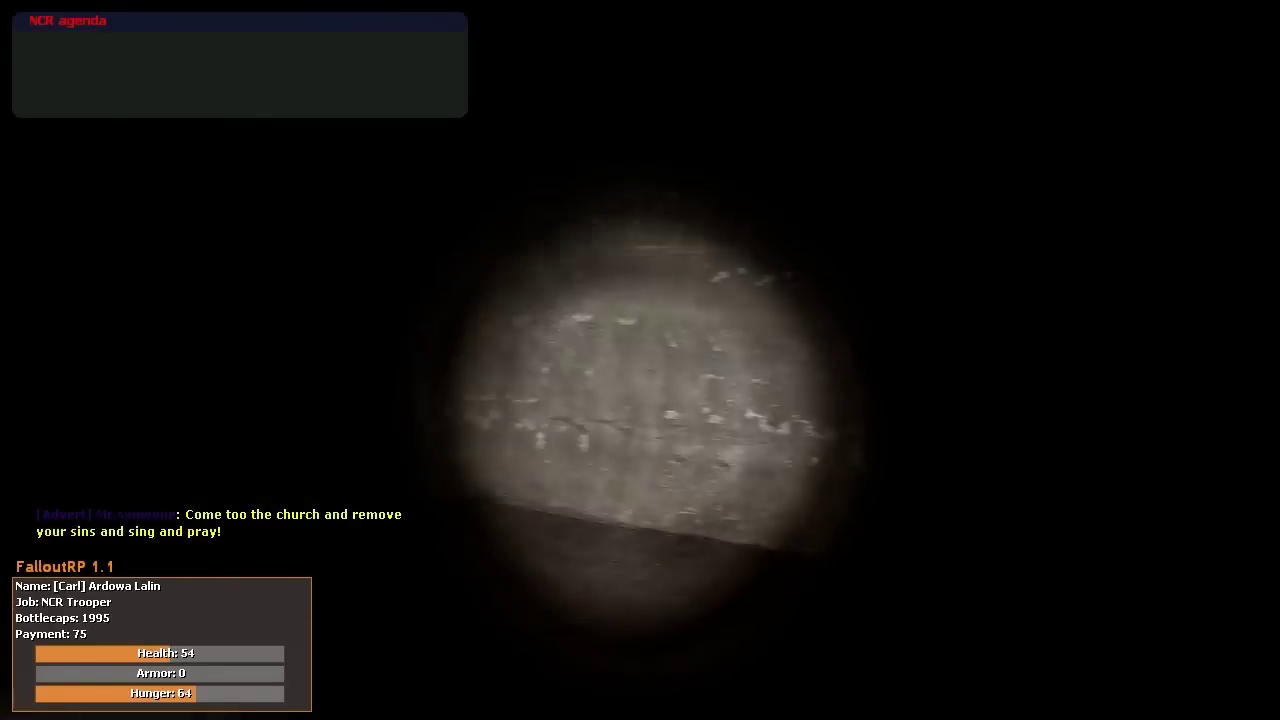
key(w)
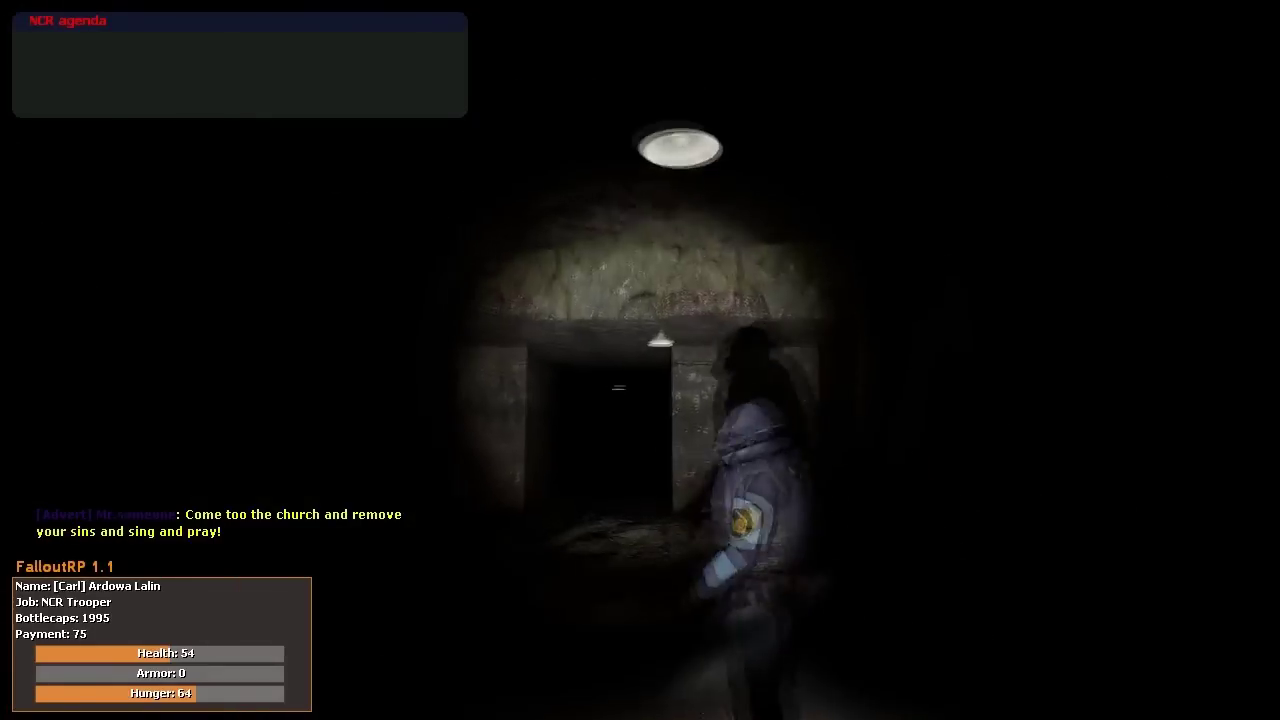
key(w)
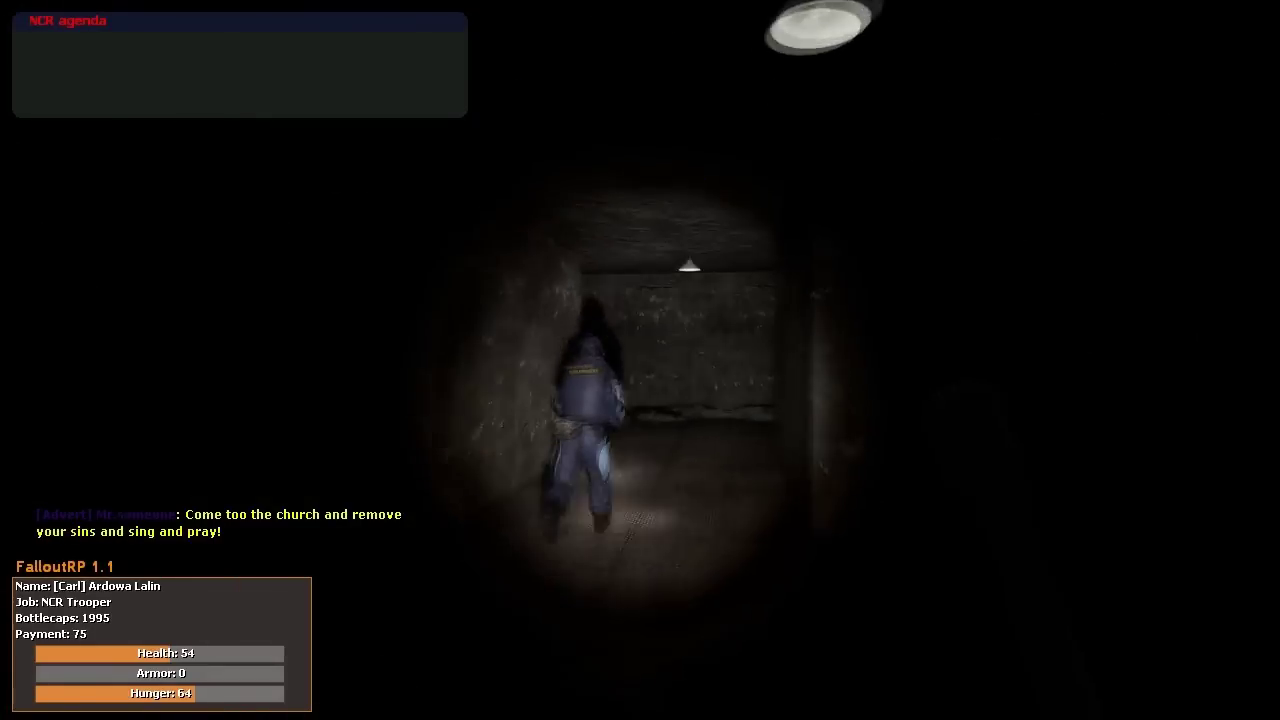
key(w)
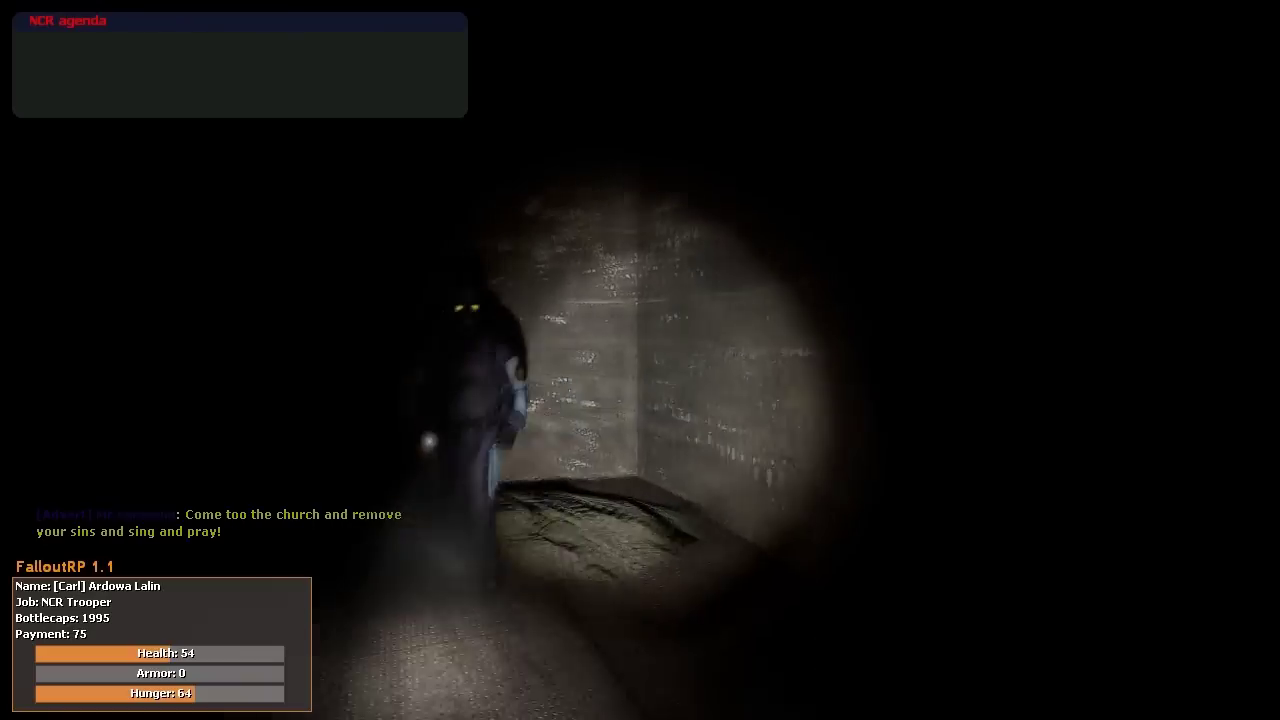
key(w)
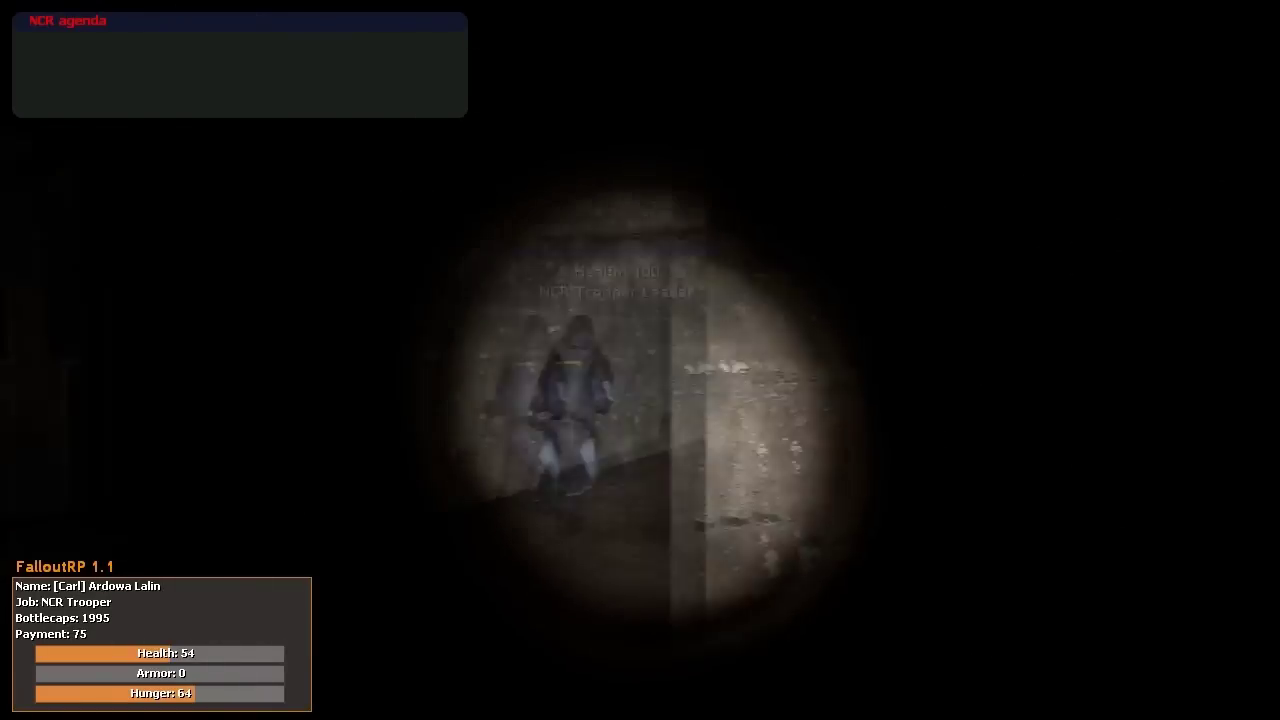
Follow the trooper down the corridor past the garage door.
key(w)
key(w)
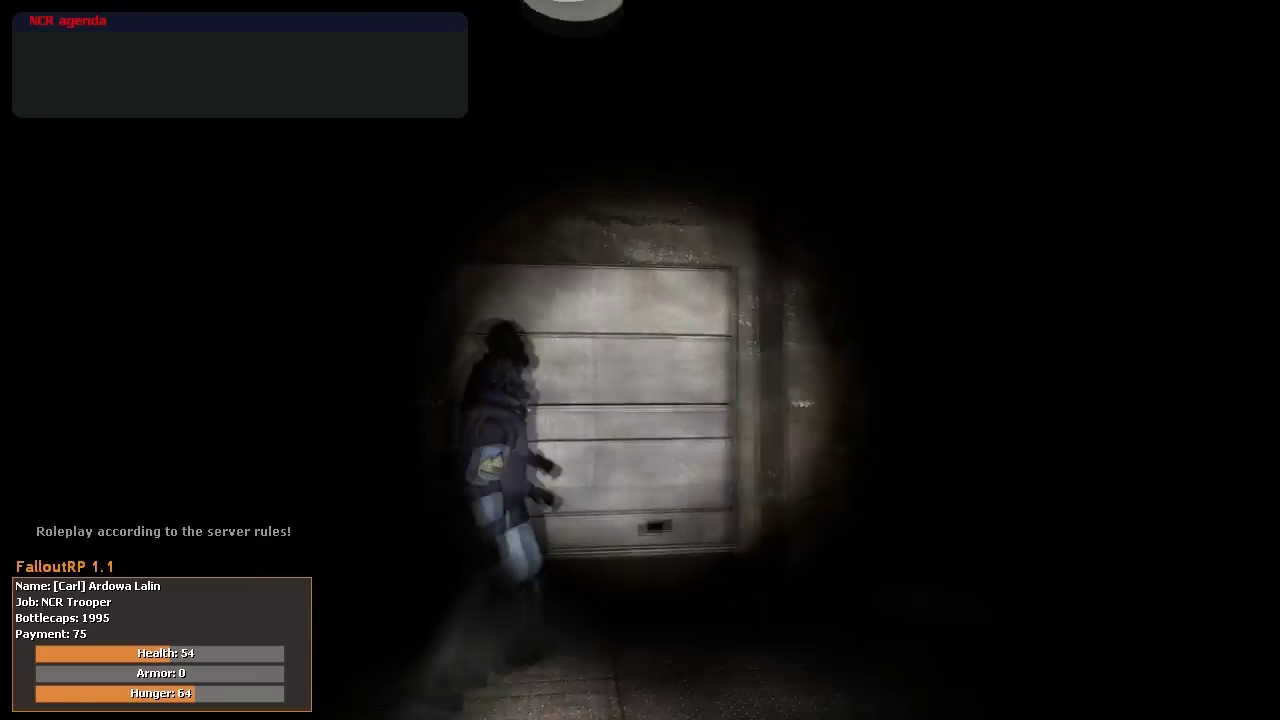
key(w)
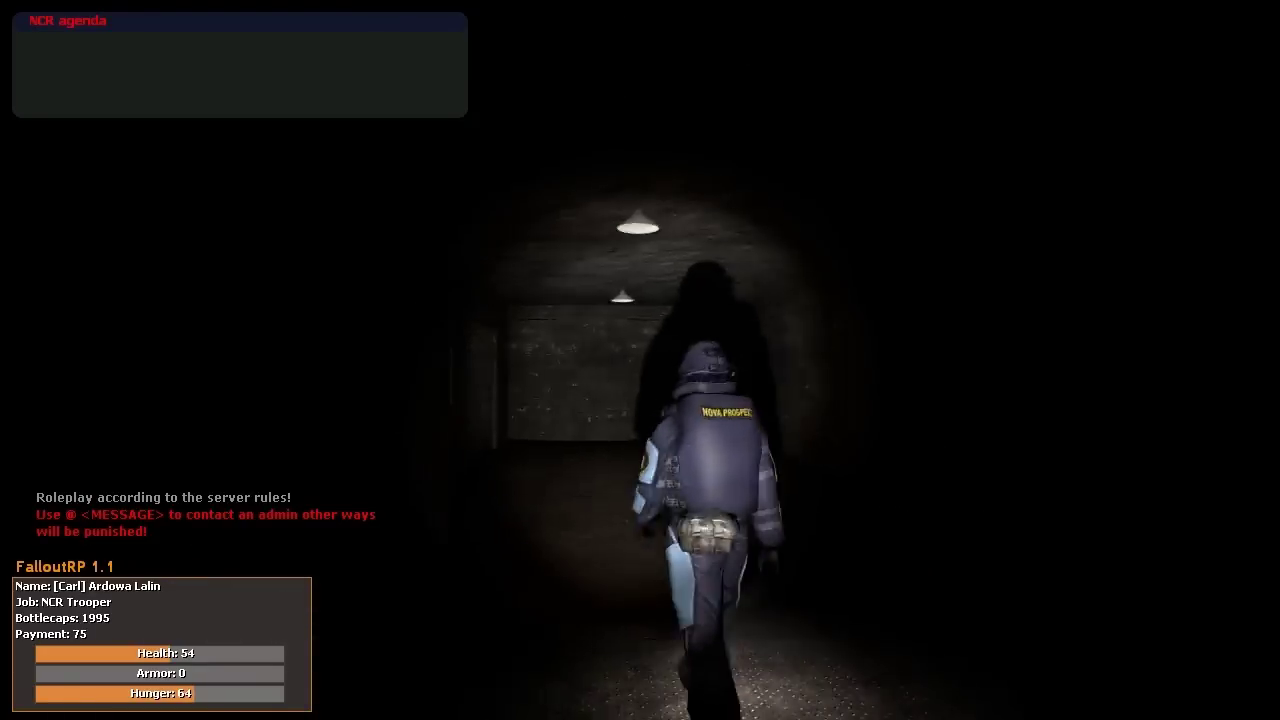
key(w)
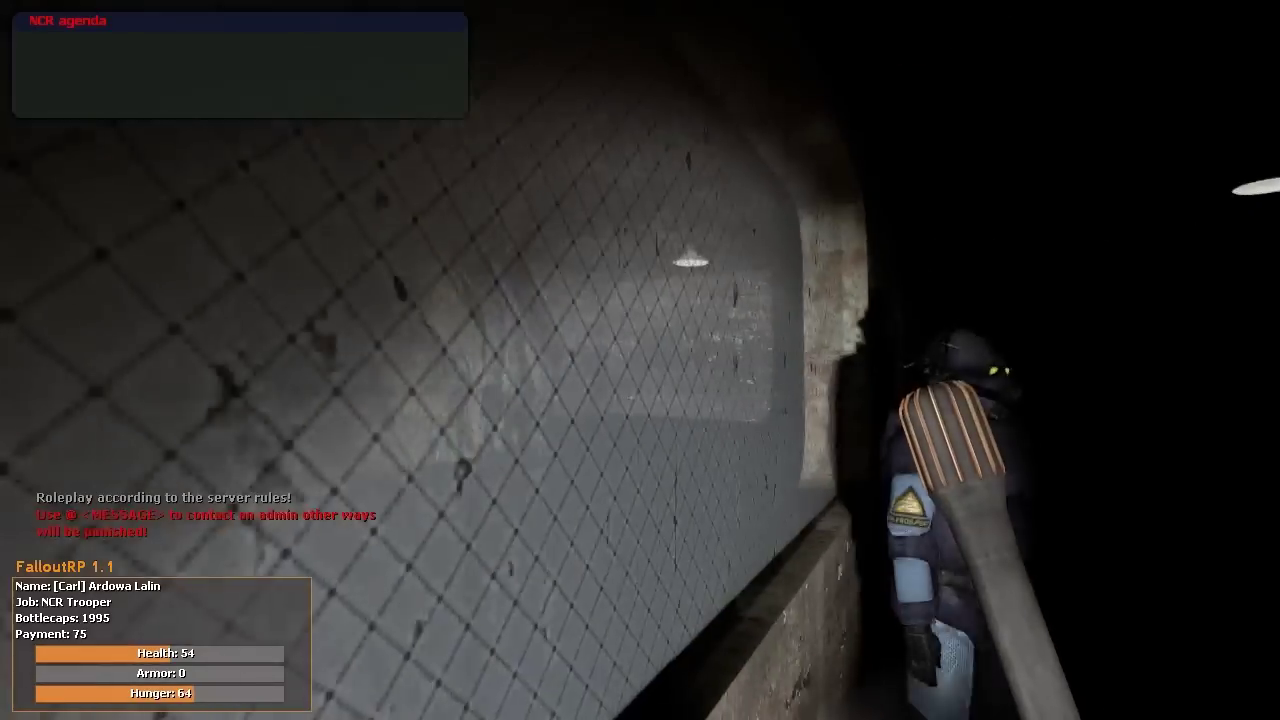
key(w)
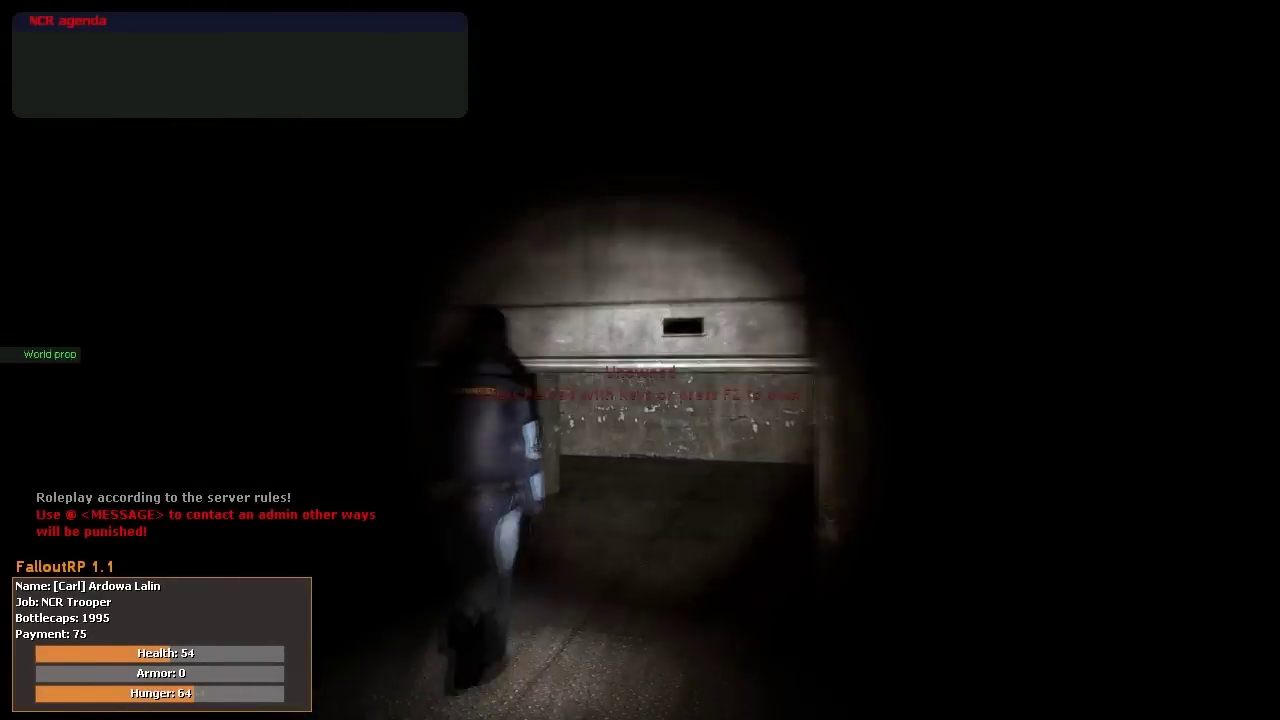
key(w)
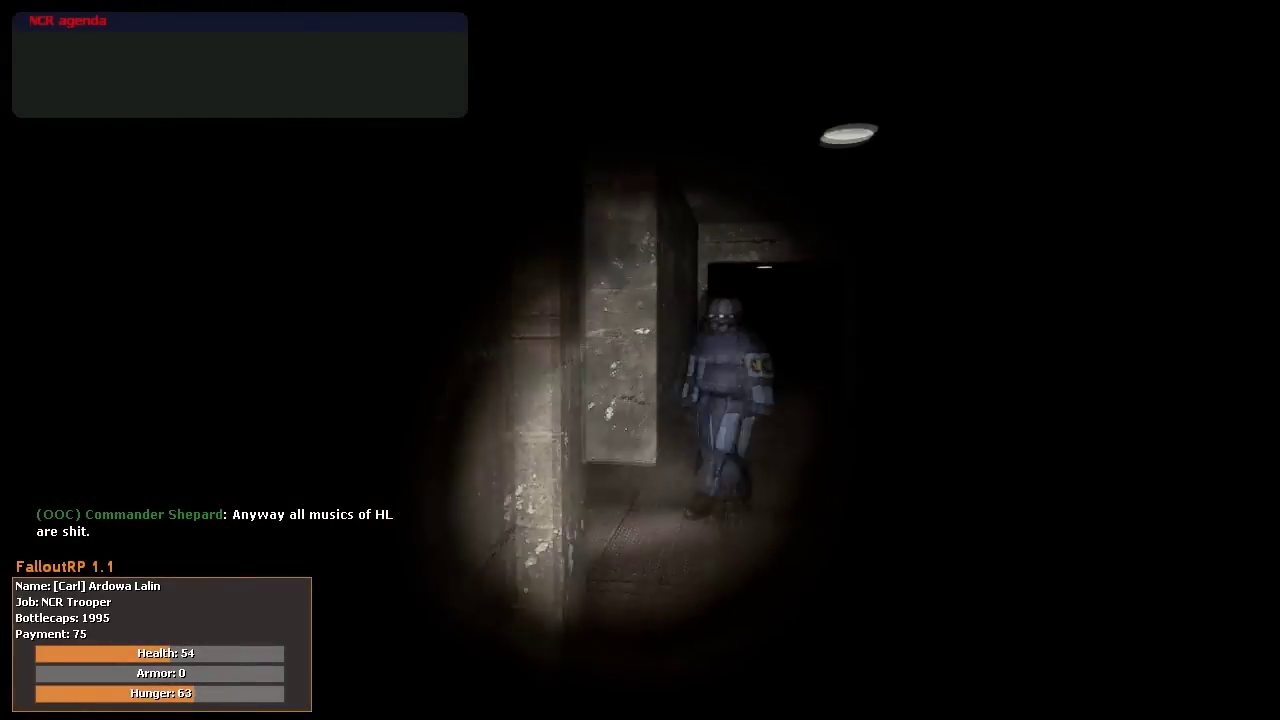
Cross the pillared room to the lit garage door and swing the pipe at it.
key(w)
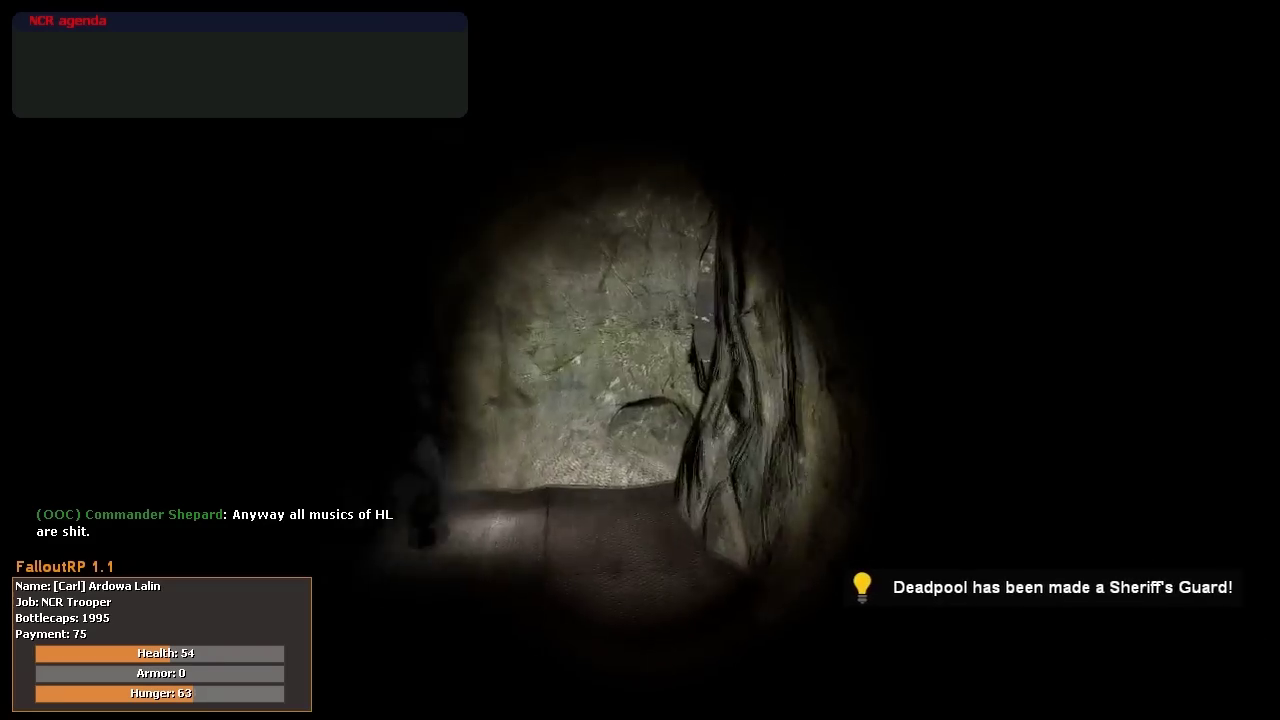
key(w)
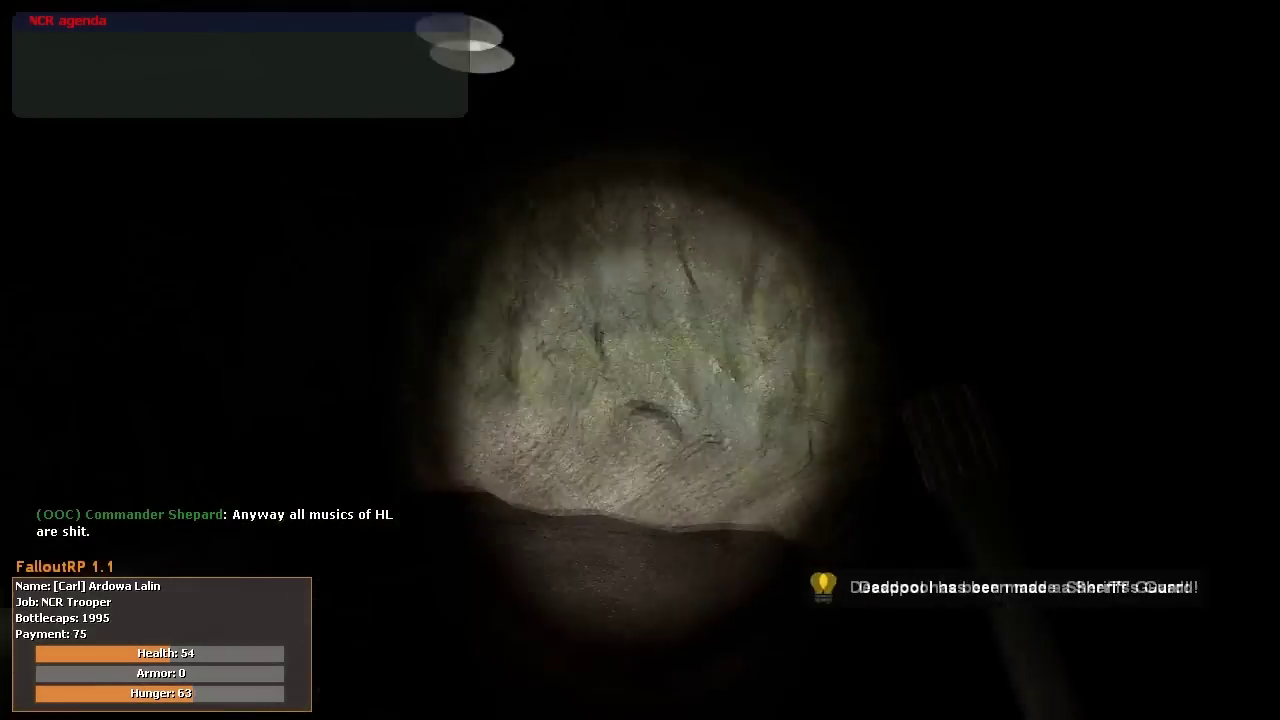
key(w)
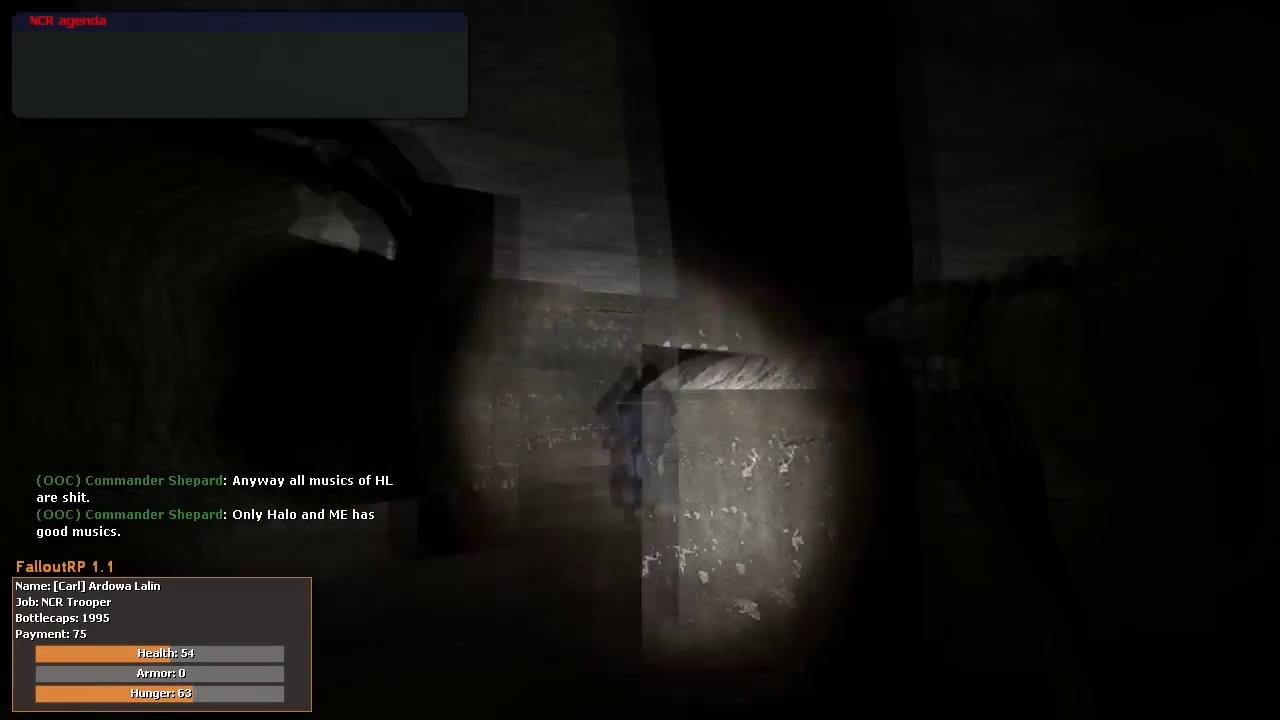
key(w)
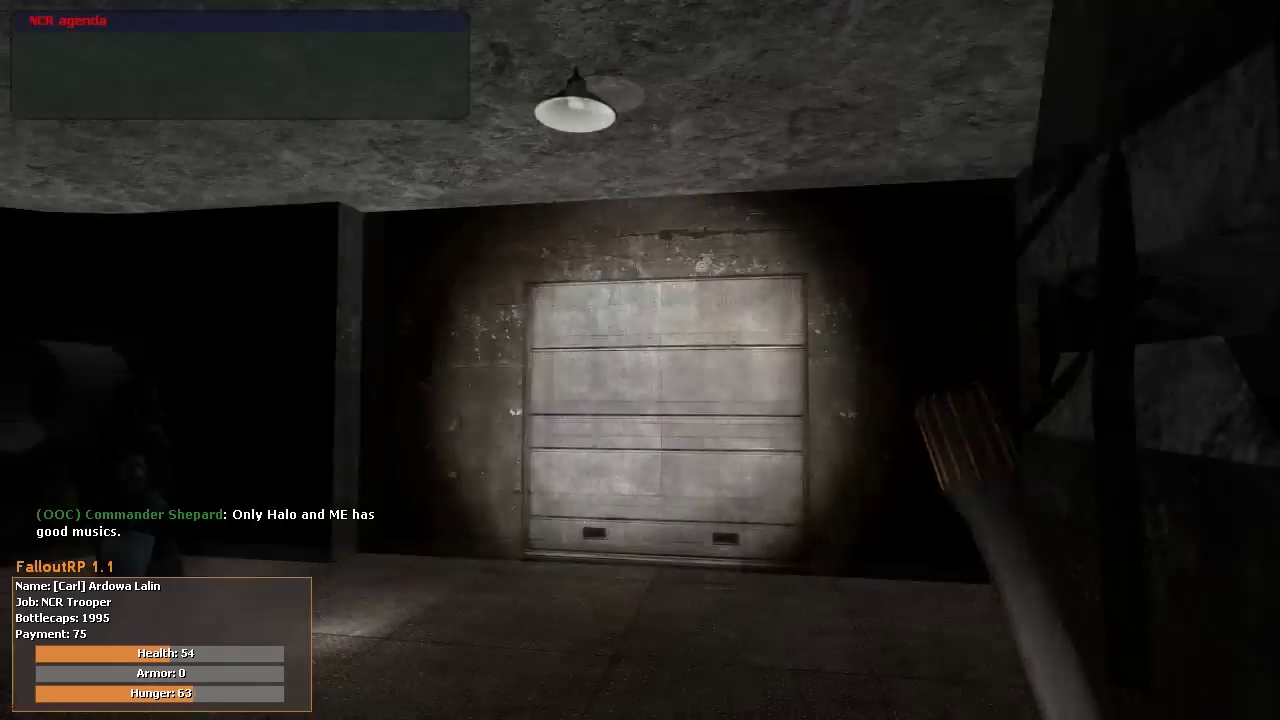
key(w)
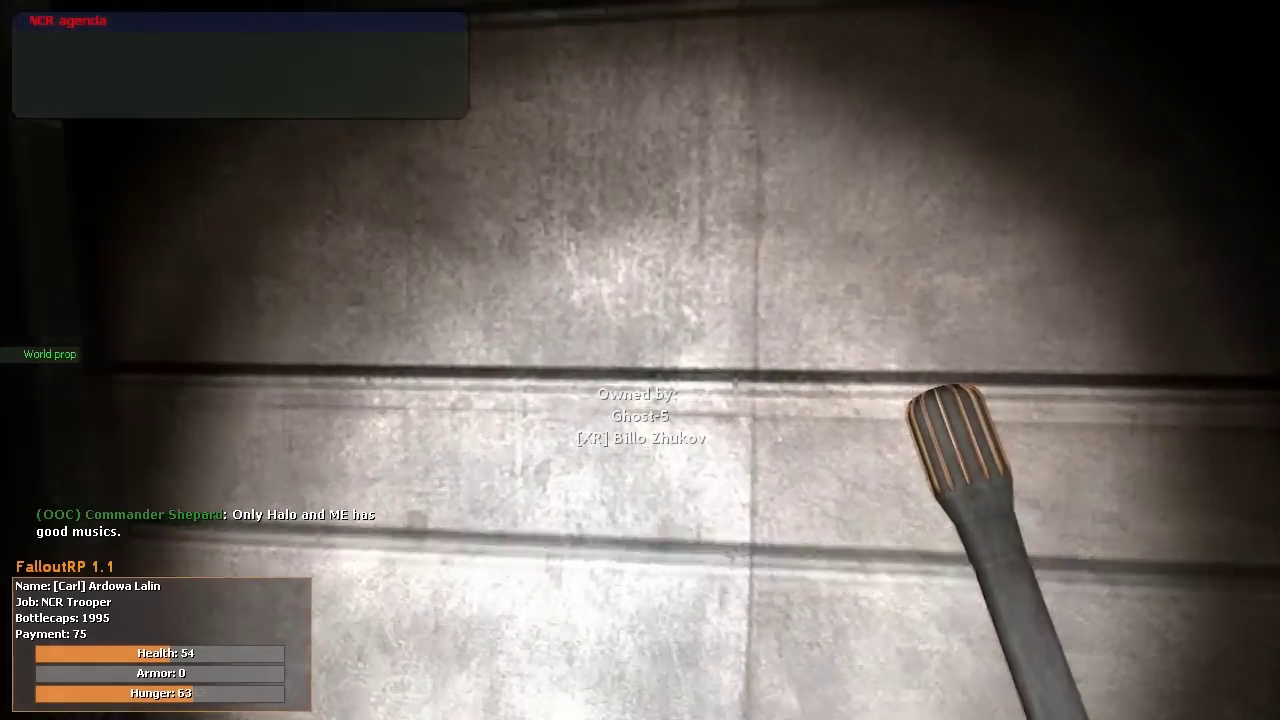
click(640, 360)
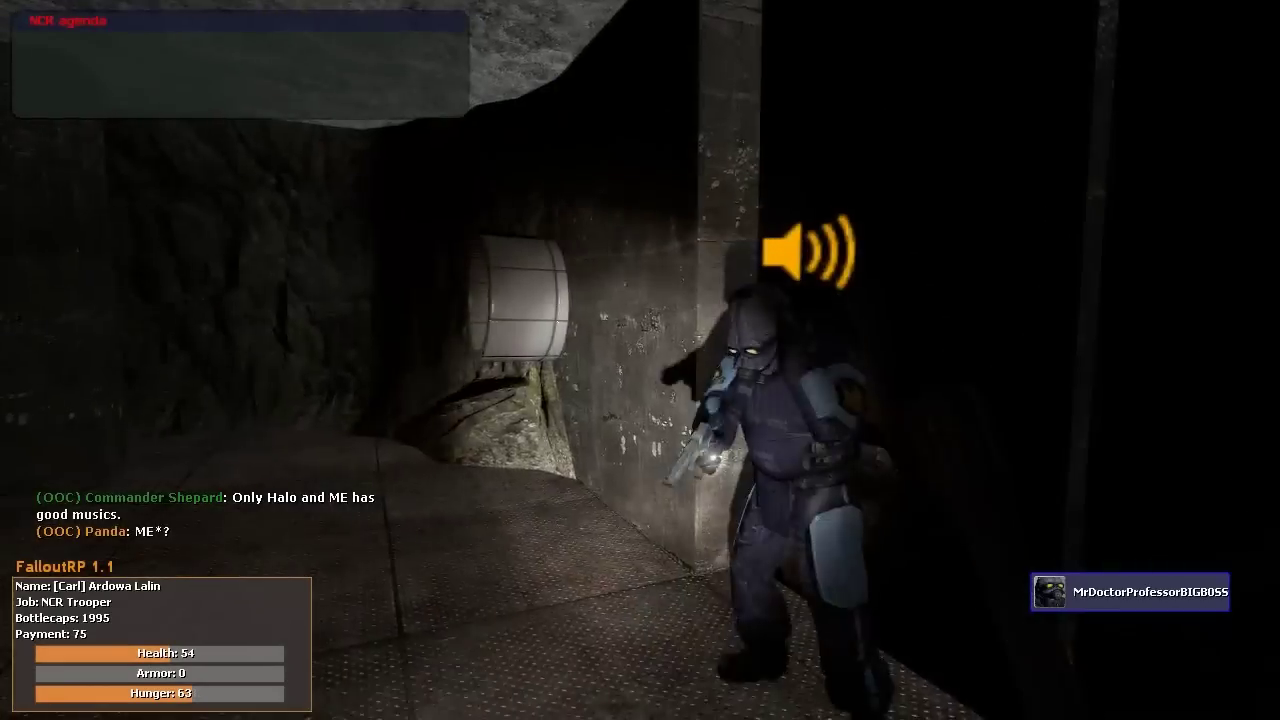
scroll(640, 360, down, 2)
scroll(640, 360, up, 1)
Switch from the pipe to the pistol and walk up to the garage door.
click(640, 360)
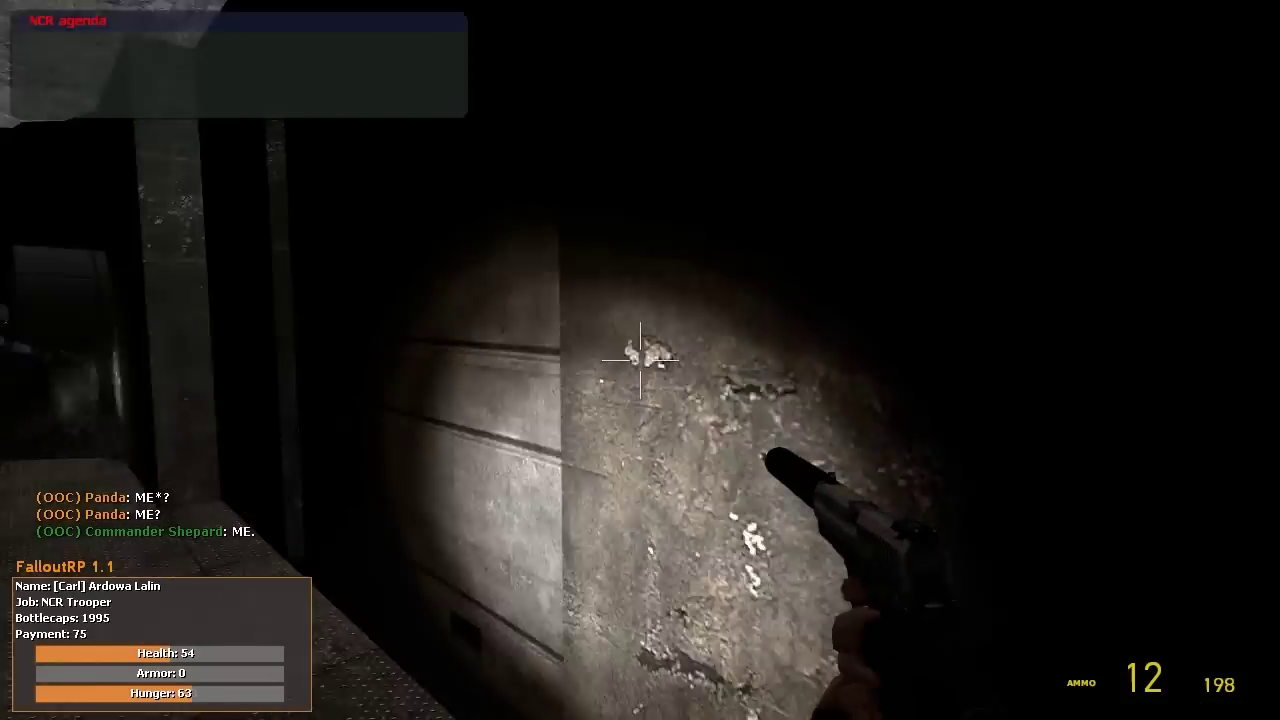
key(w)
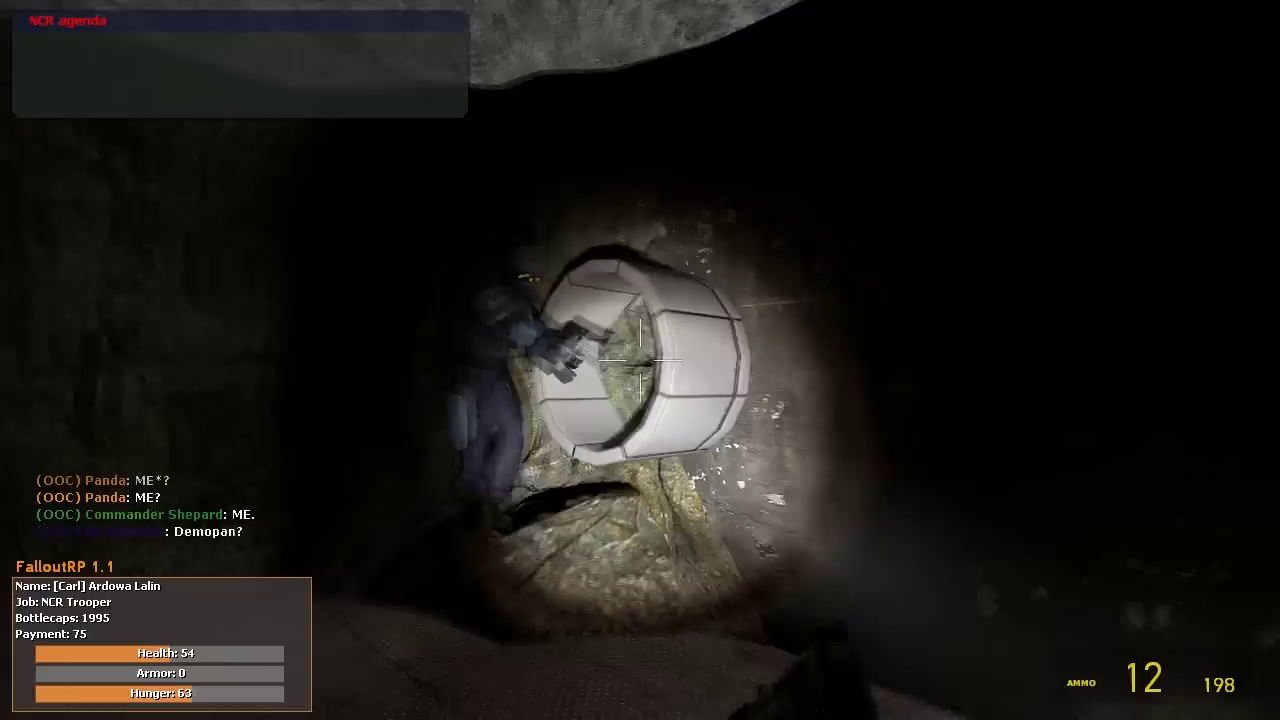
key(w)
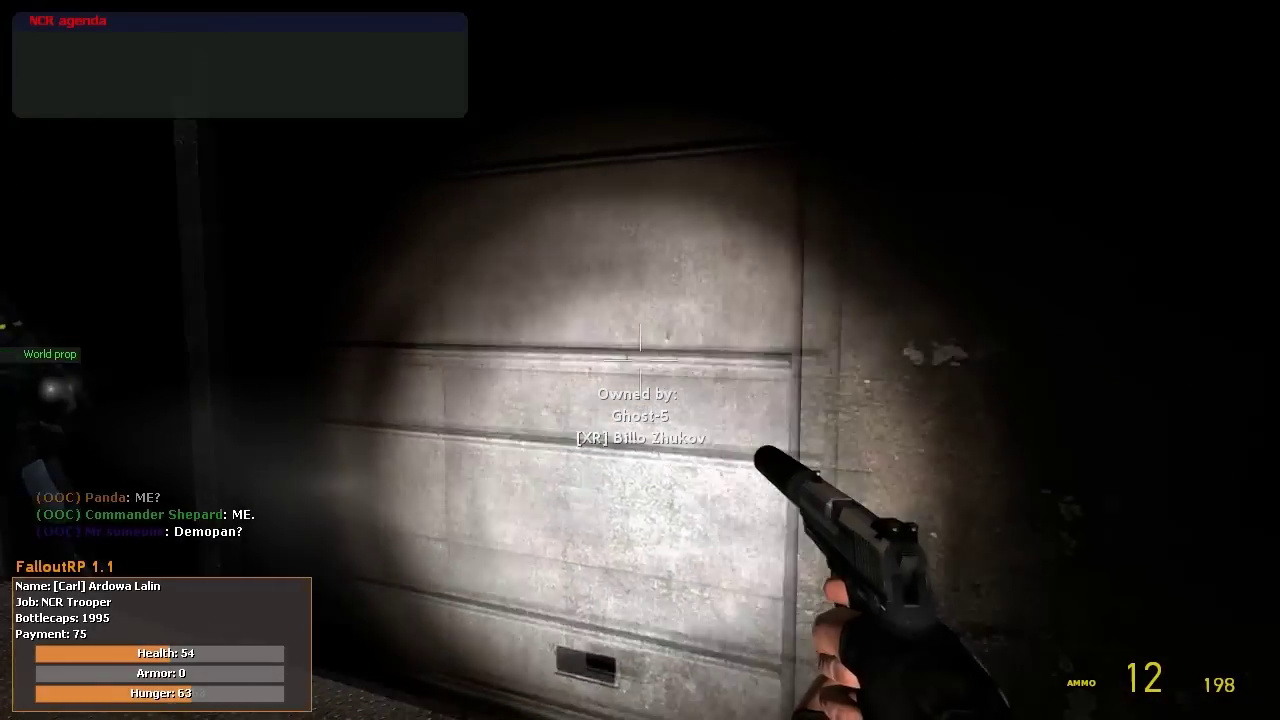
key(a)
key(a)
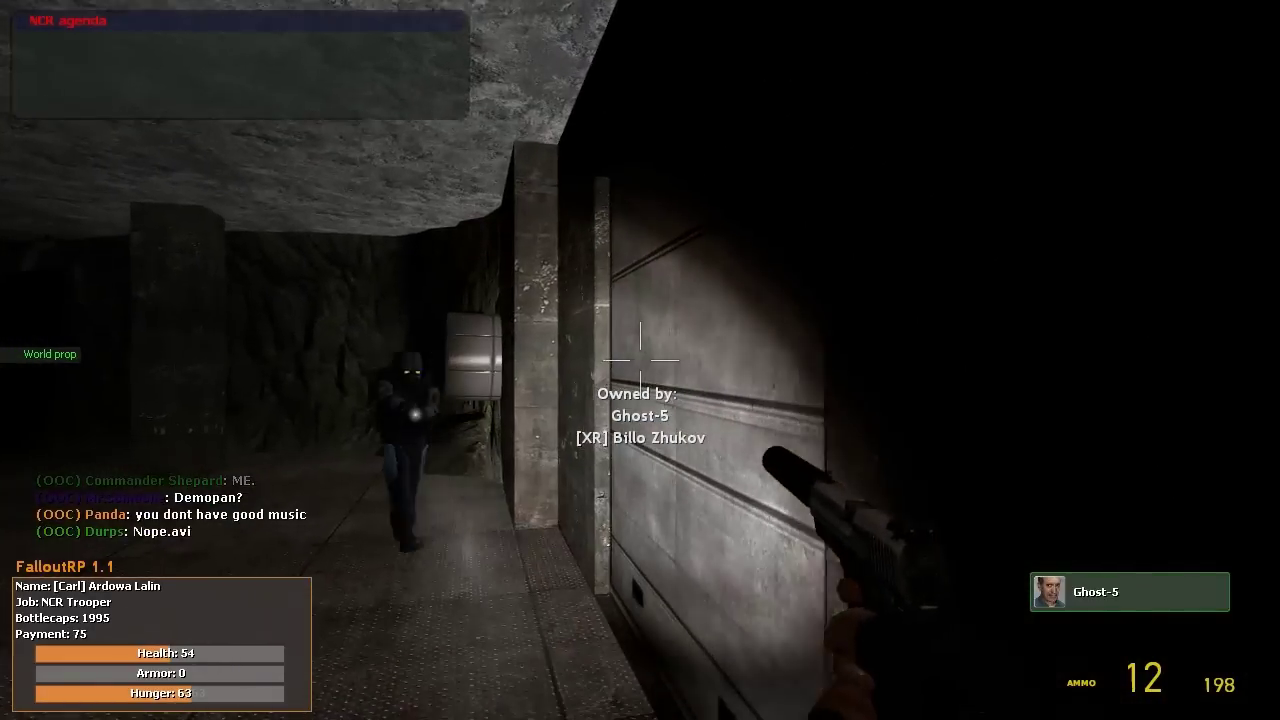
Face the other player, turn back to the garage door, and start voice chat.
key(w)
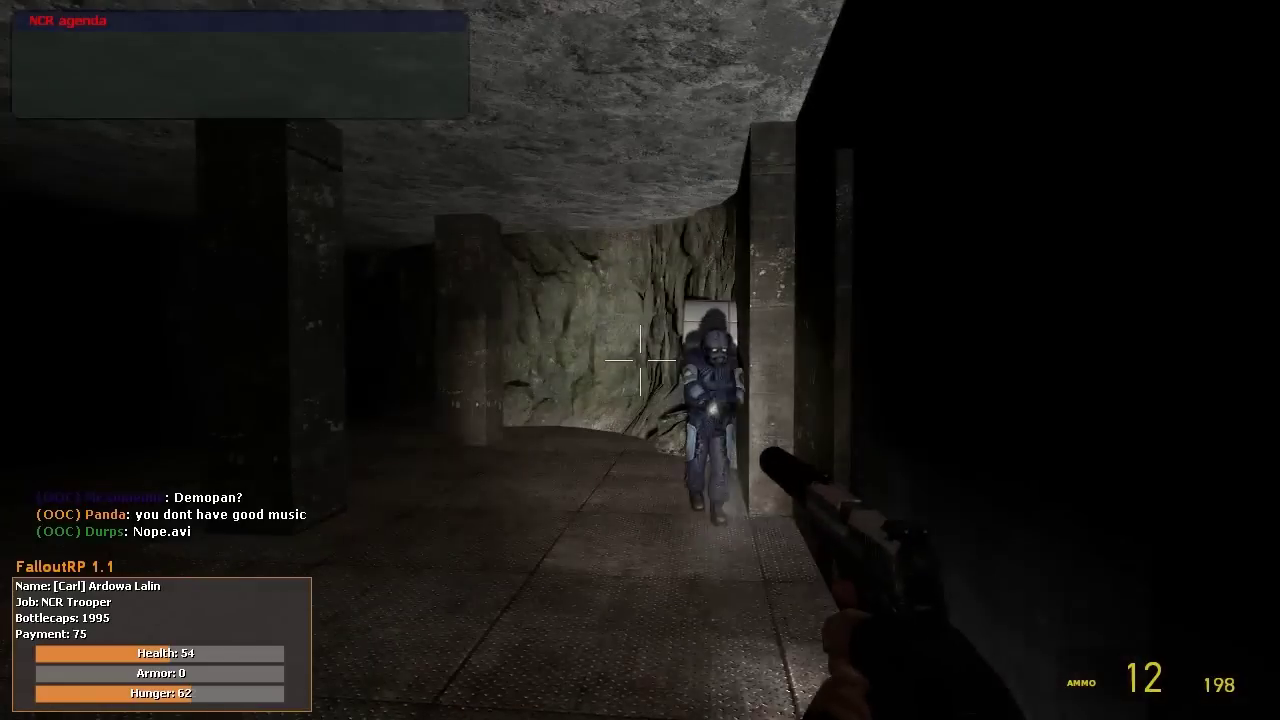
key(d)
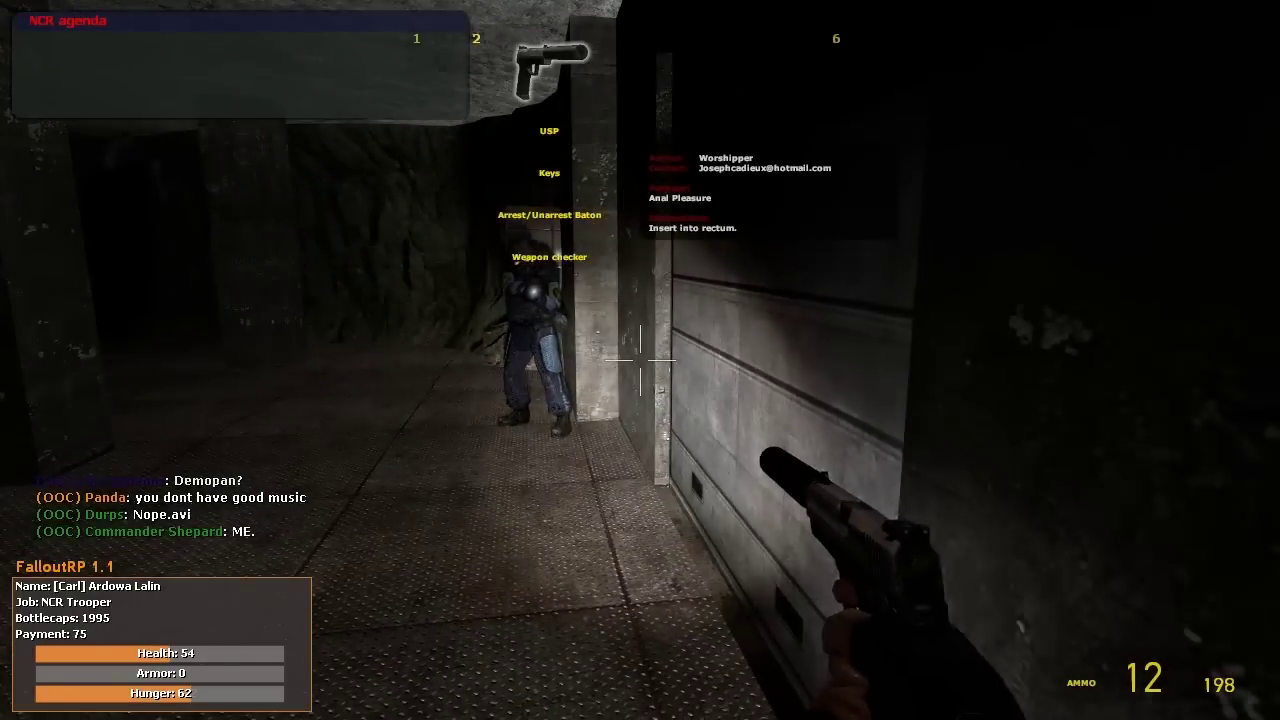
key(d)
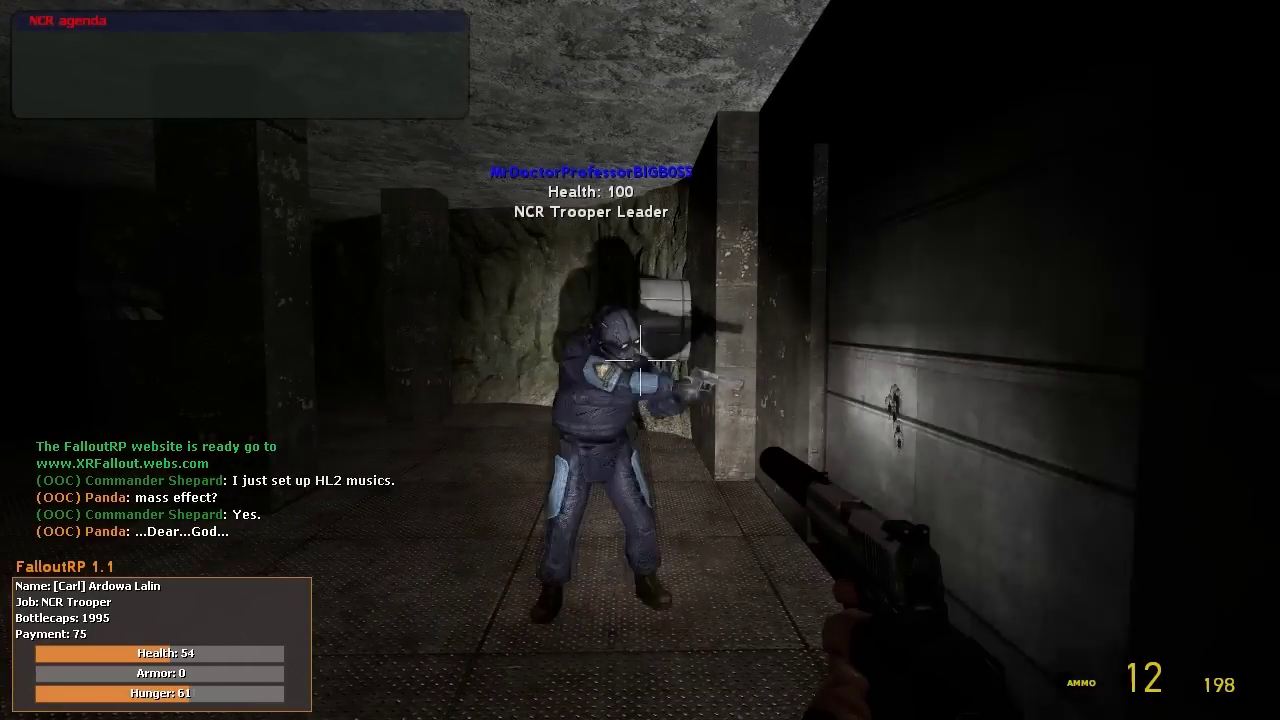
key(v)
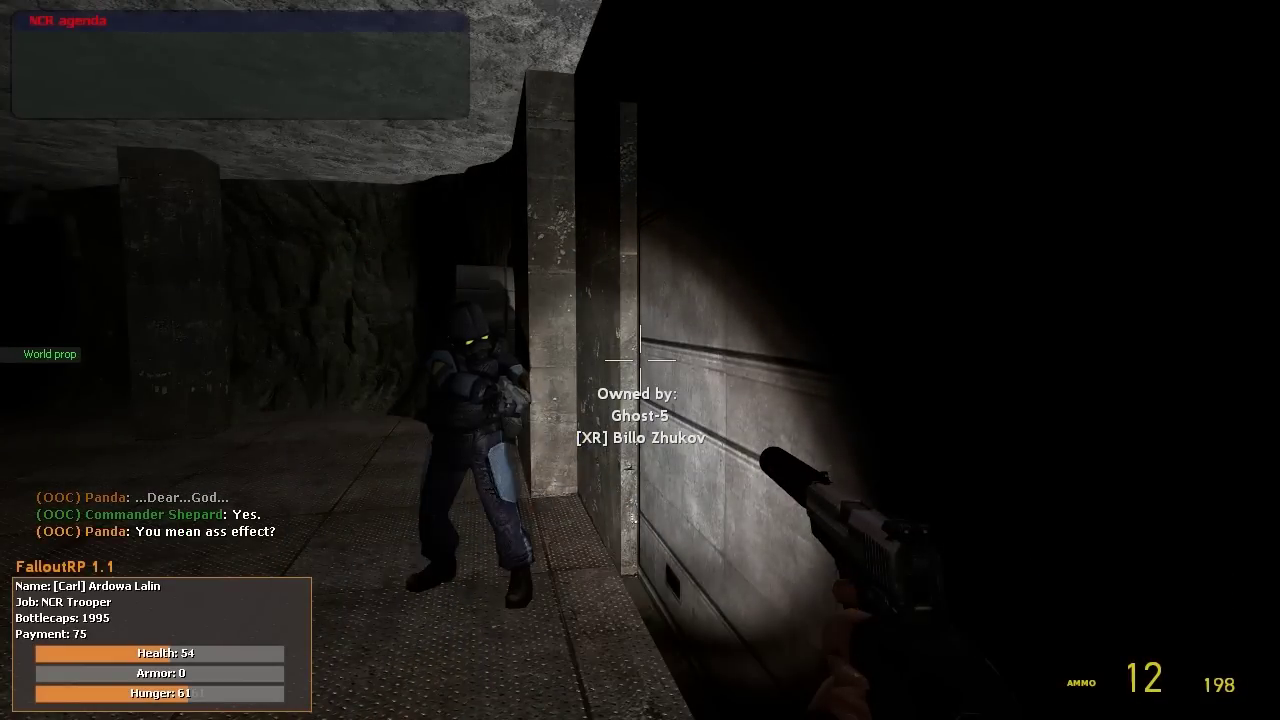
Request a search warrant on a player from the F4 menu's Money/Commands tab.
key(F4)
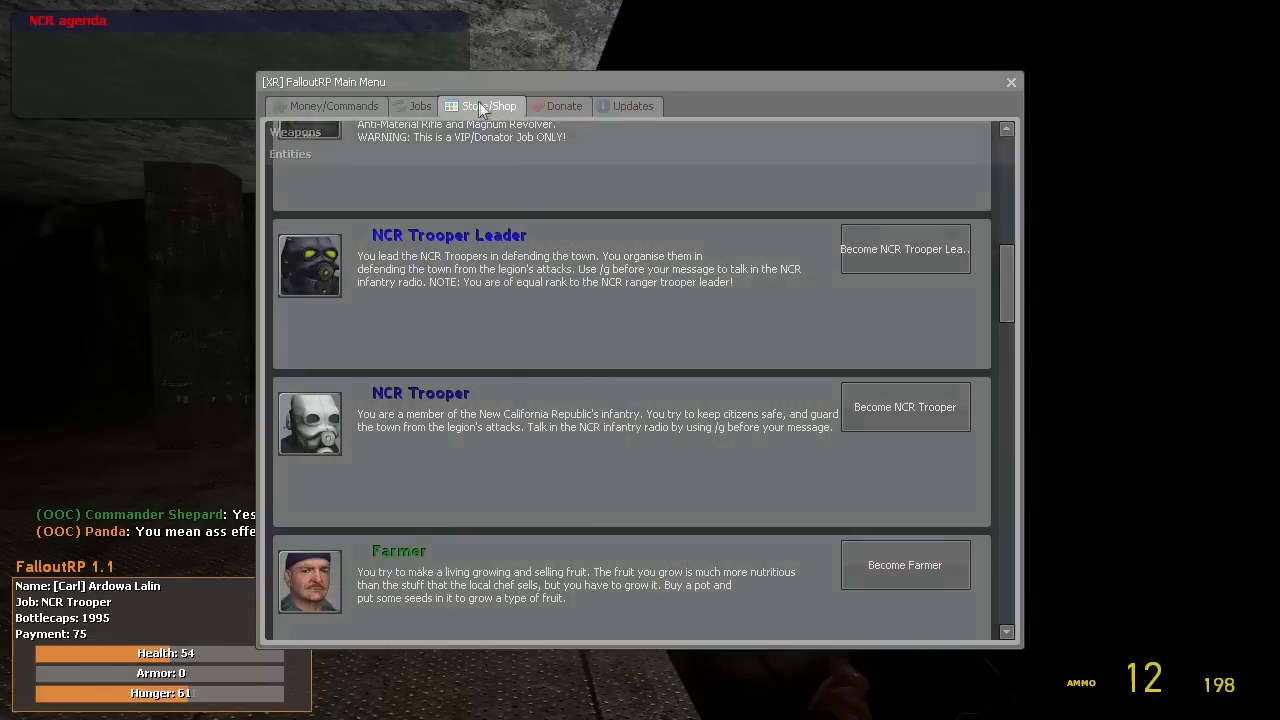
click(333, 107)
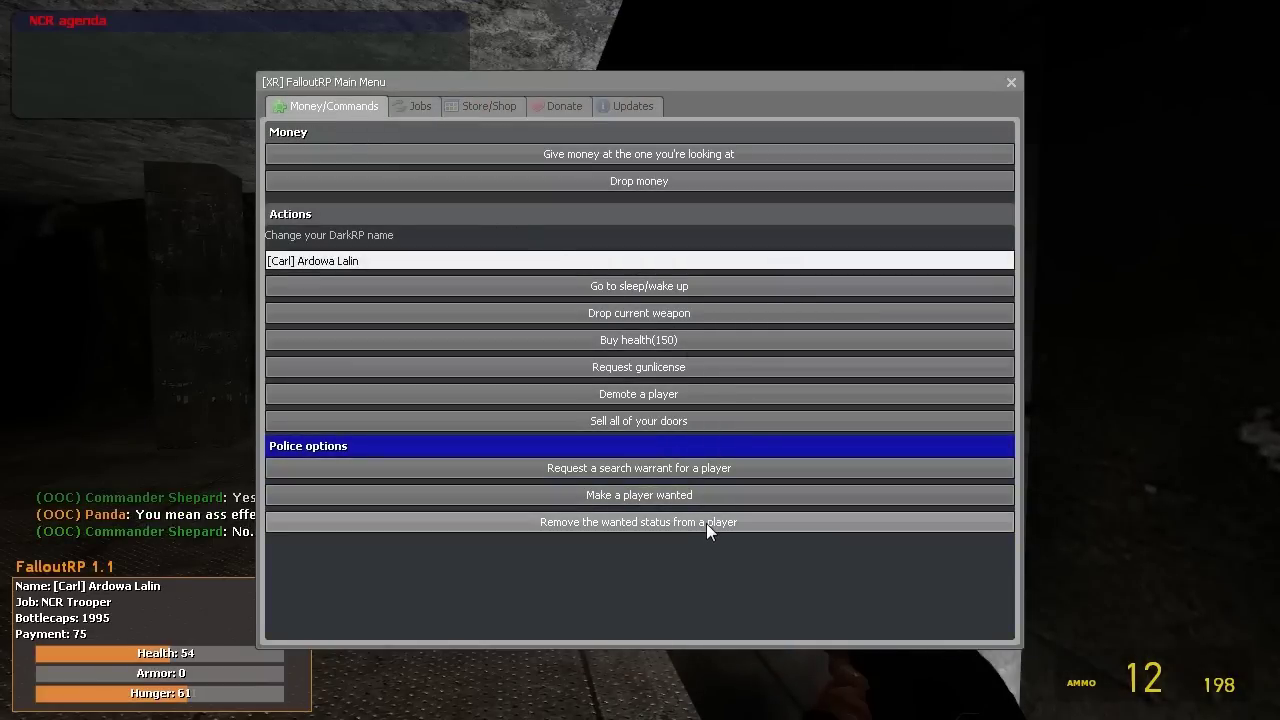
click(691, 467)
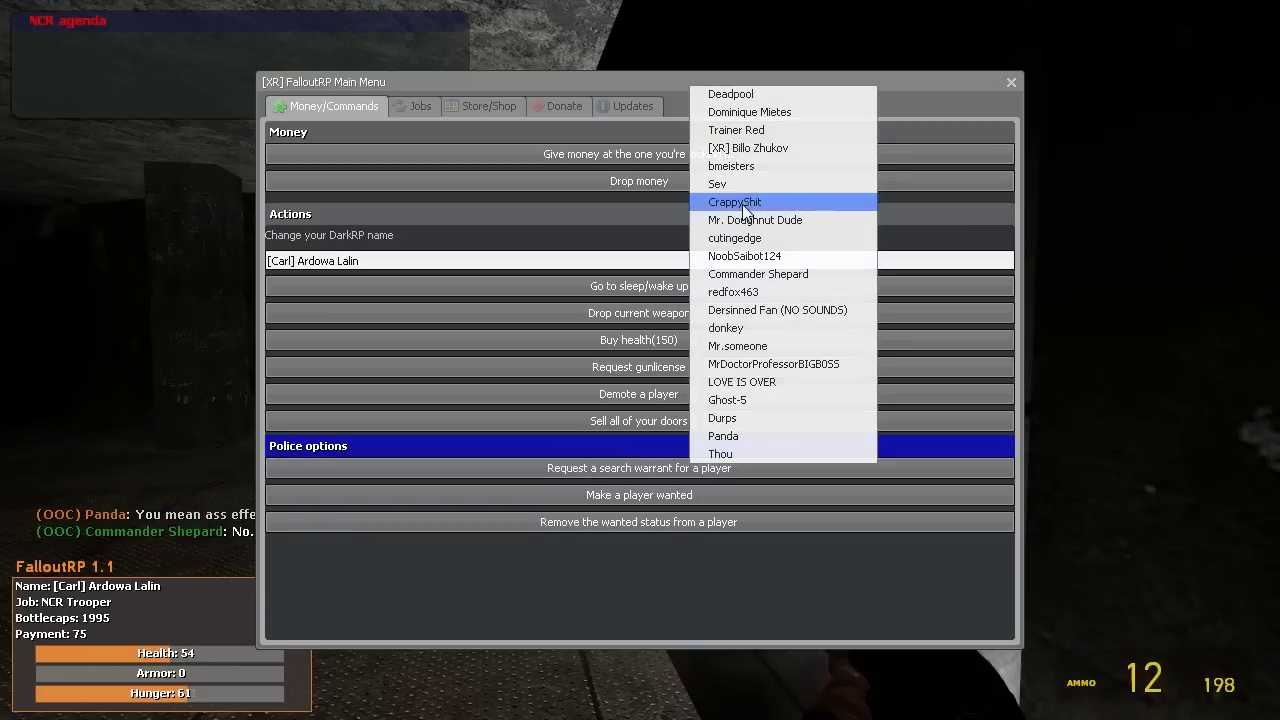
click(751, 400)
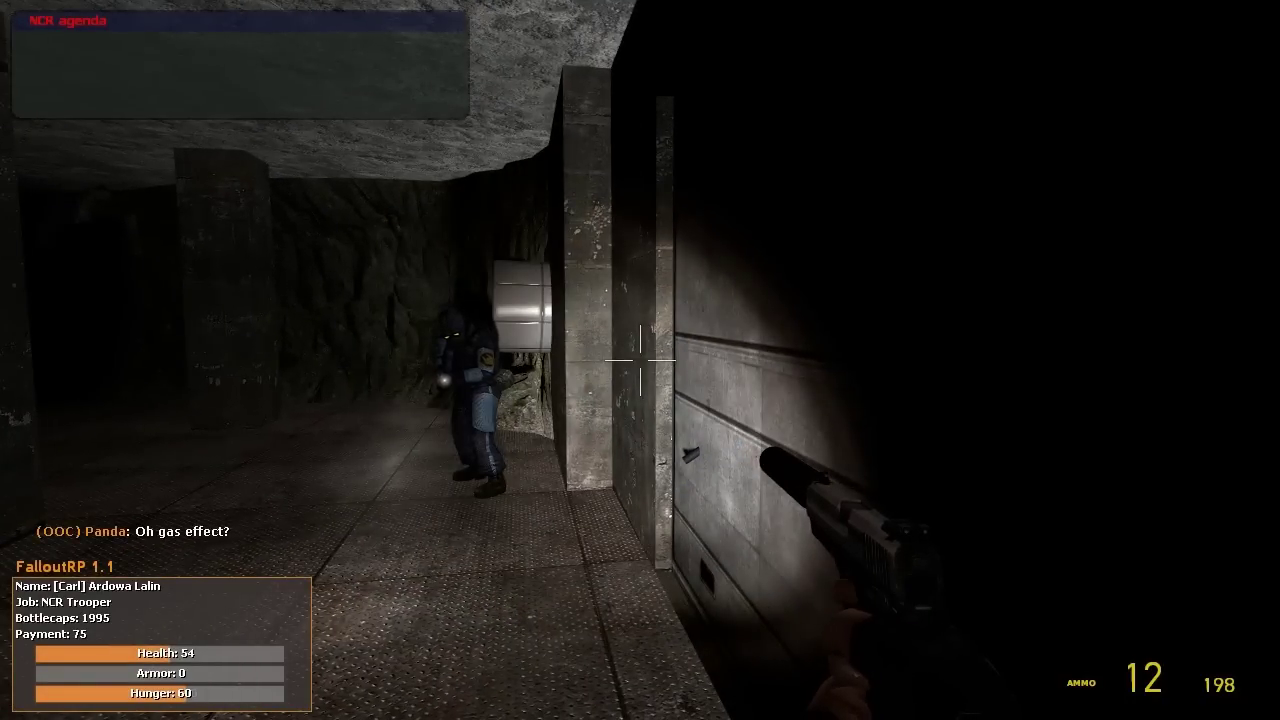
Submit a second search warrant request, then close the main menu.
key(F4)
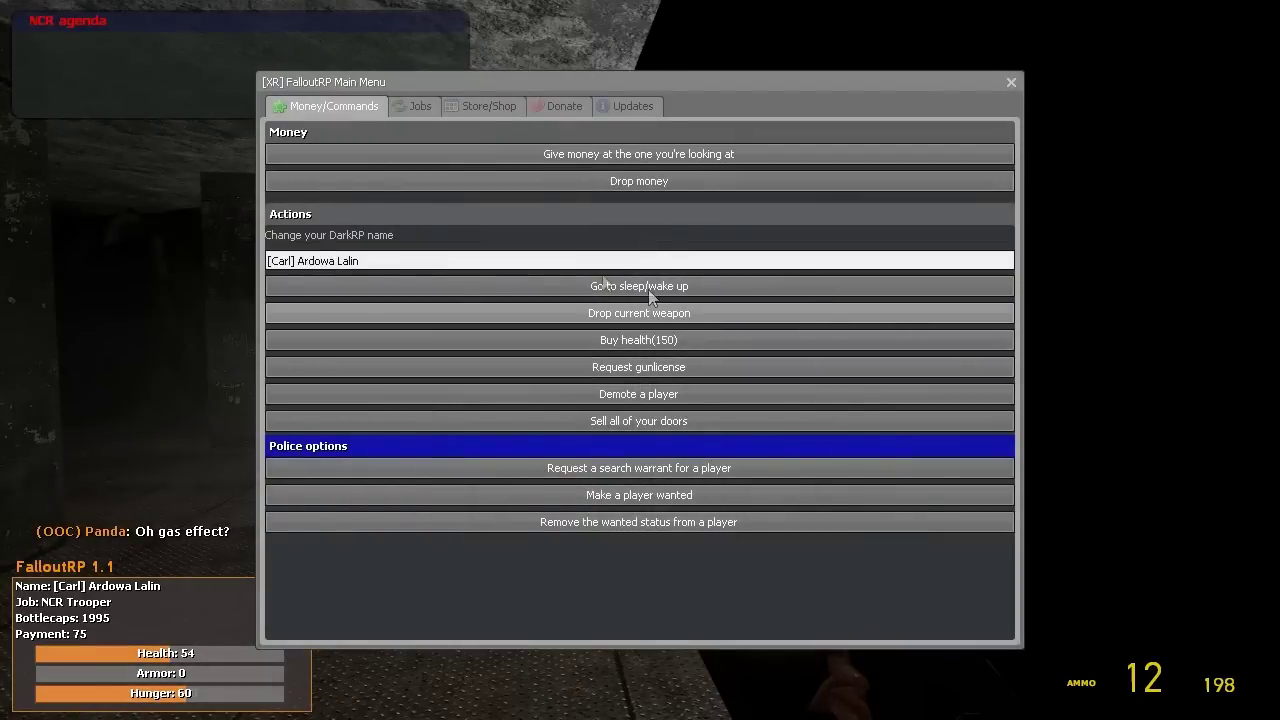
click(715, 468)
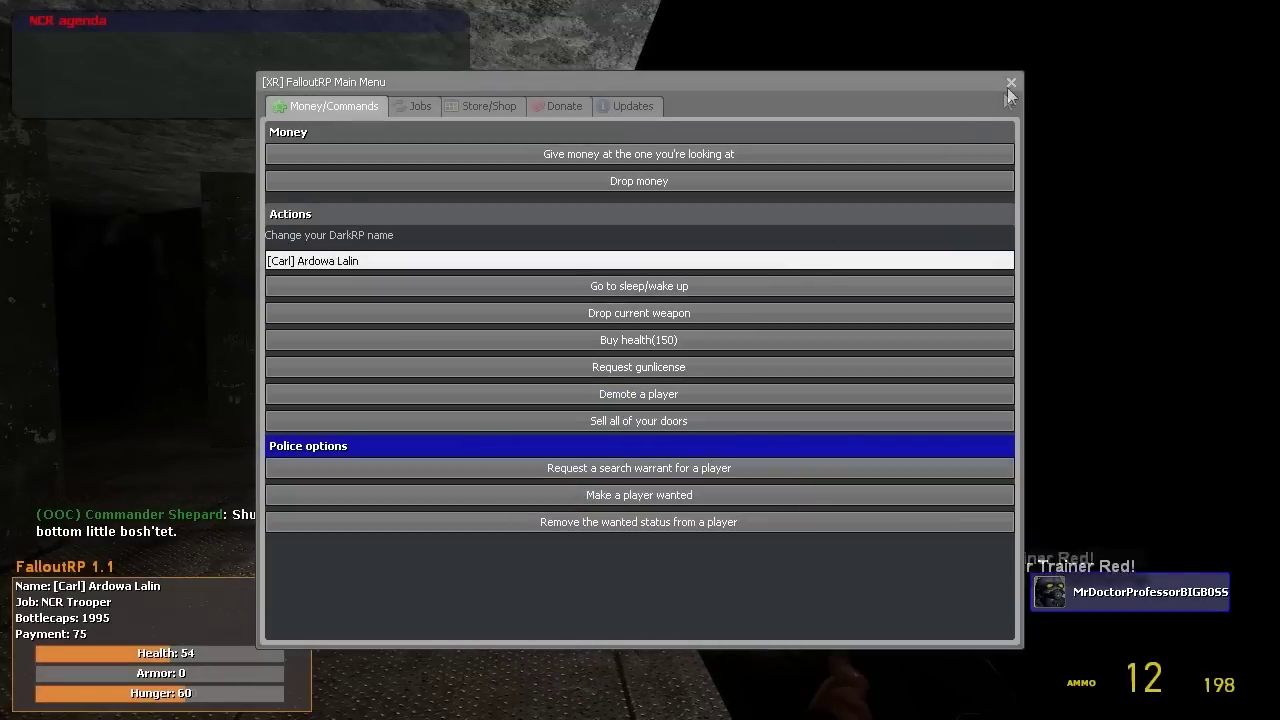
click(1011, 81)
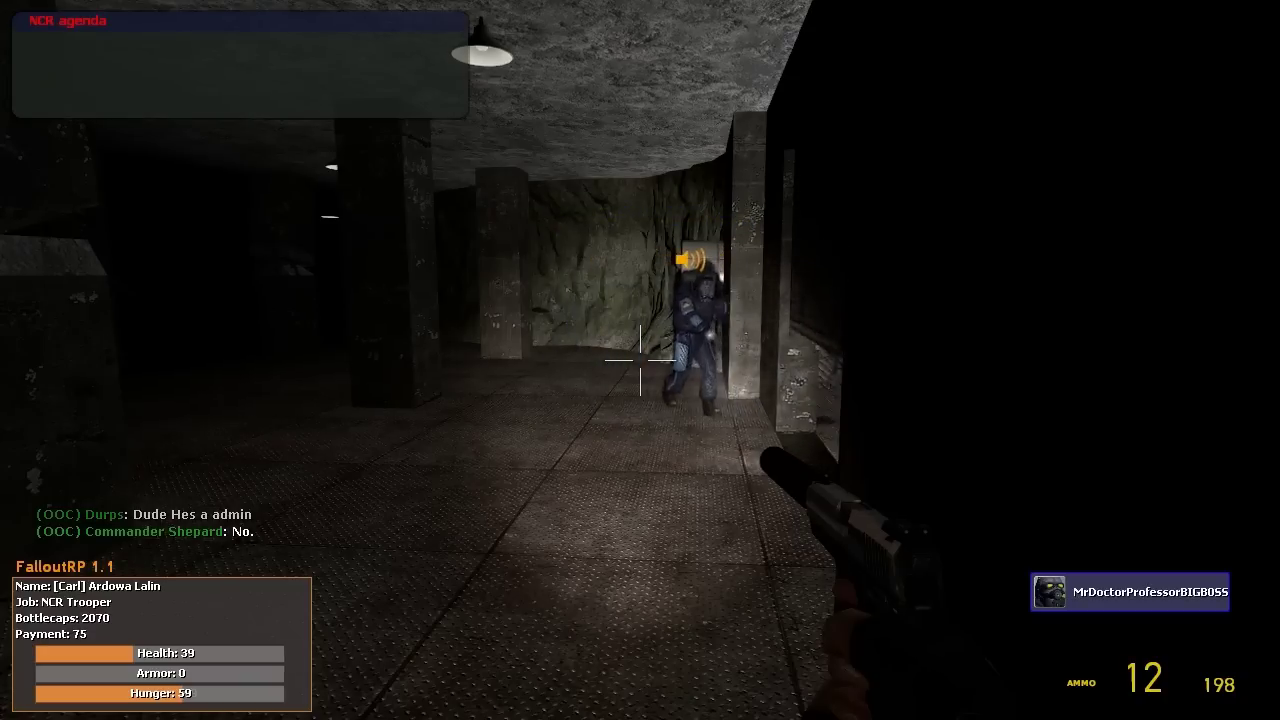
Walk forward down the tunnel corridor.
key(w)
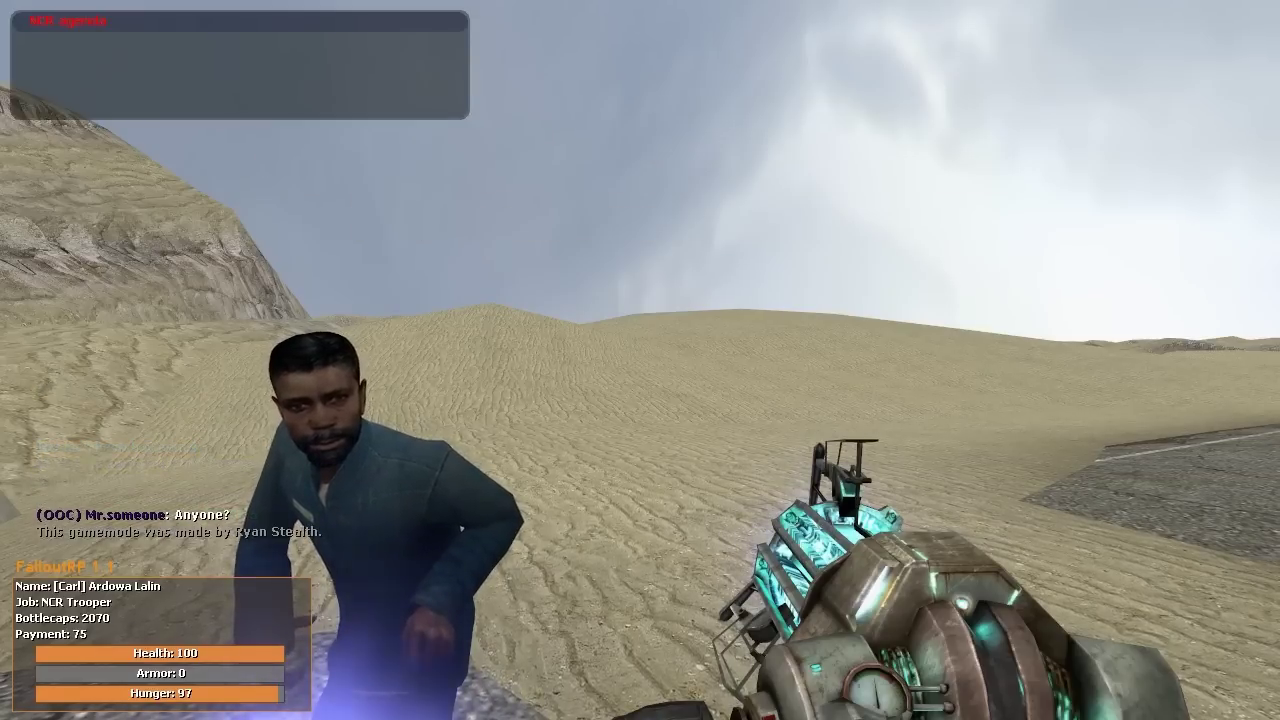
Open and close the pause menu, then swap the gravity gun for the pistol.
key(Escape)
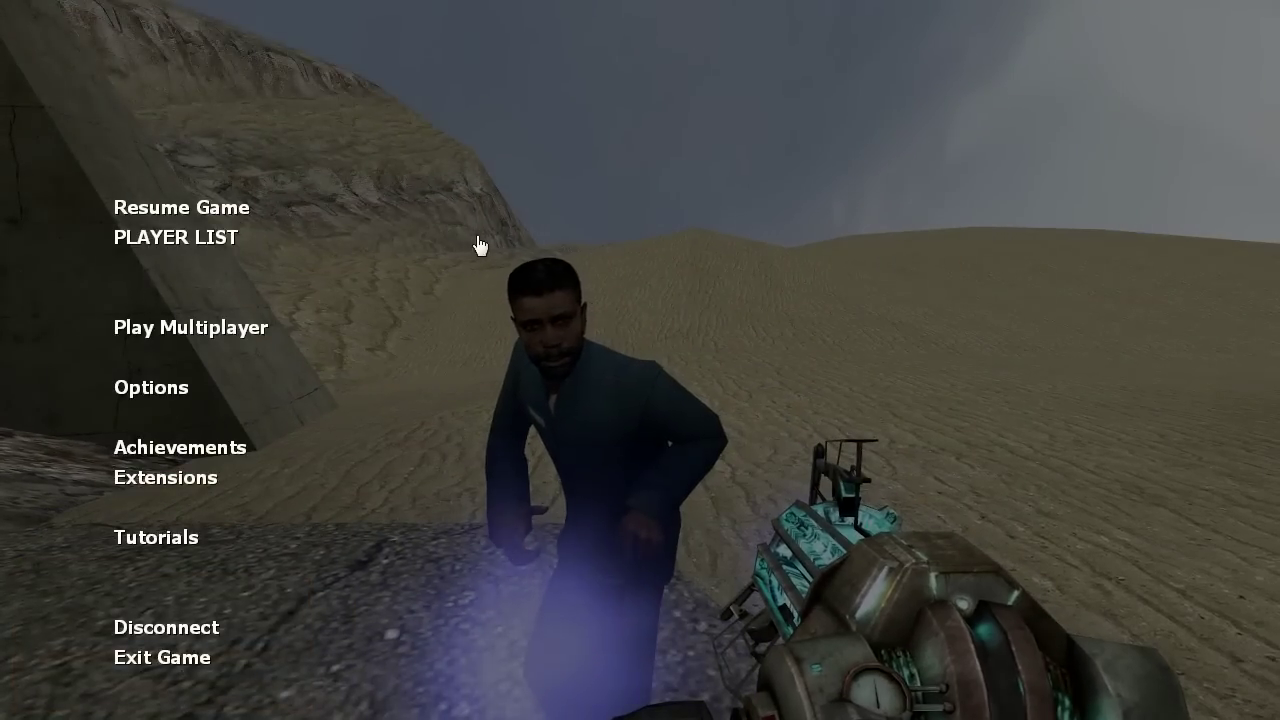
key(Escape)
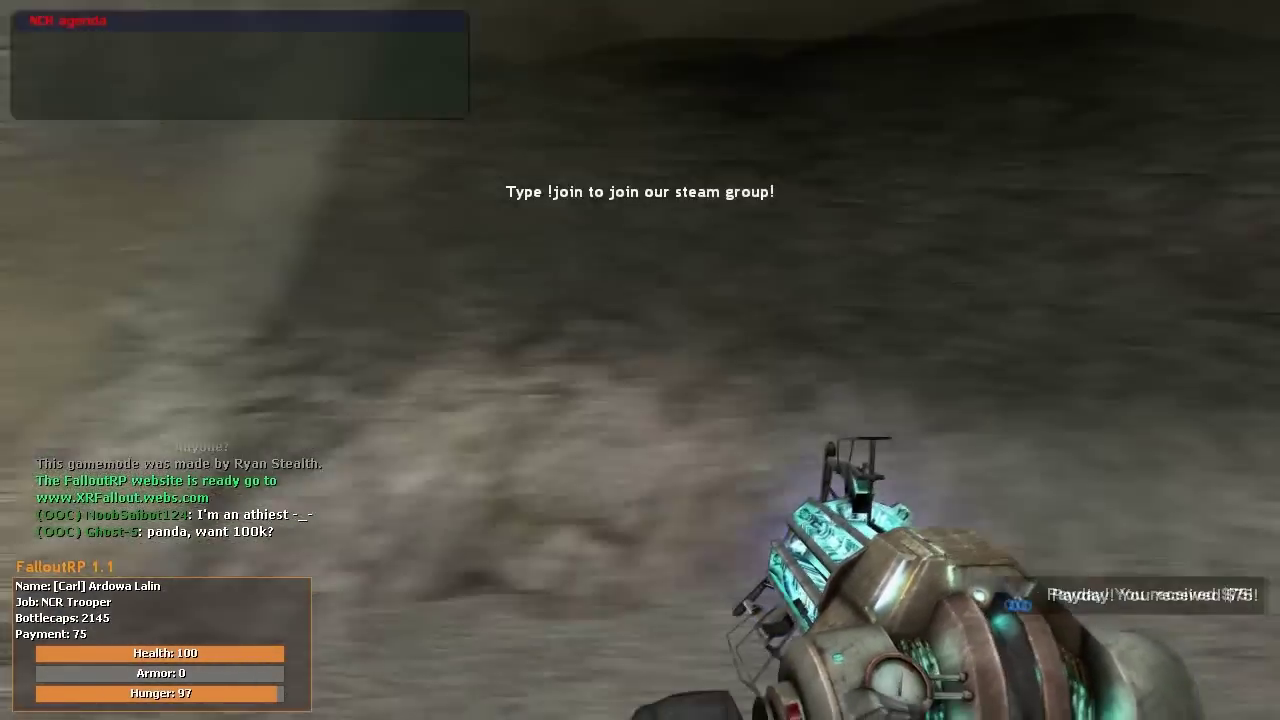
scroll(640, 360, up, 1)
scroll(640, 360, up, 1)
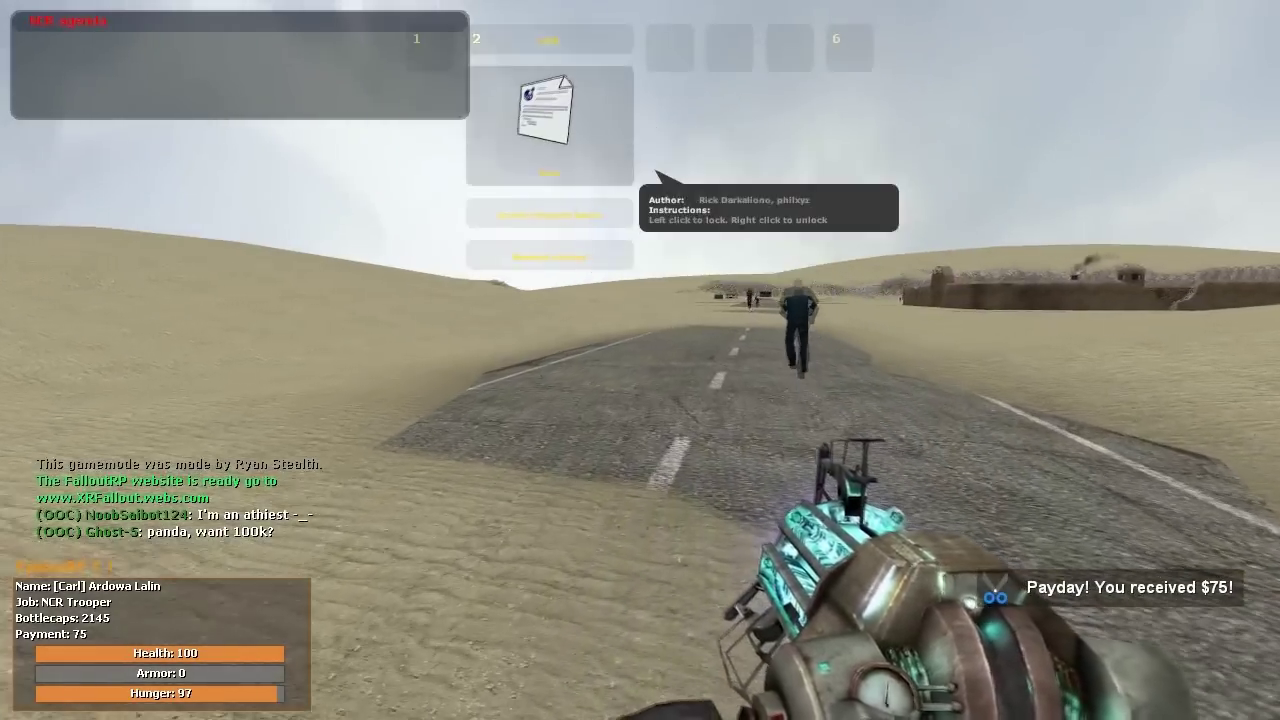
click(640, 360)
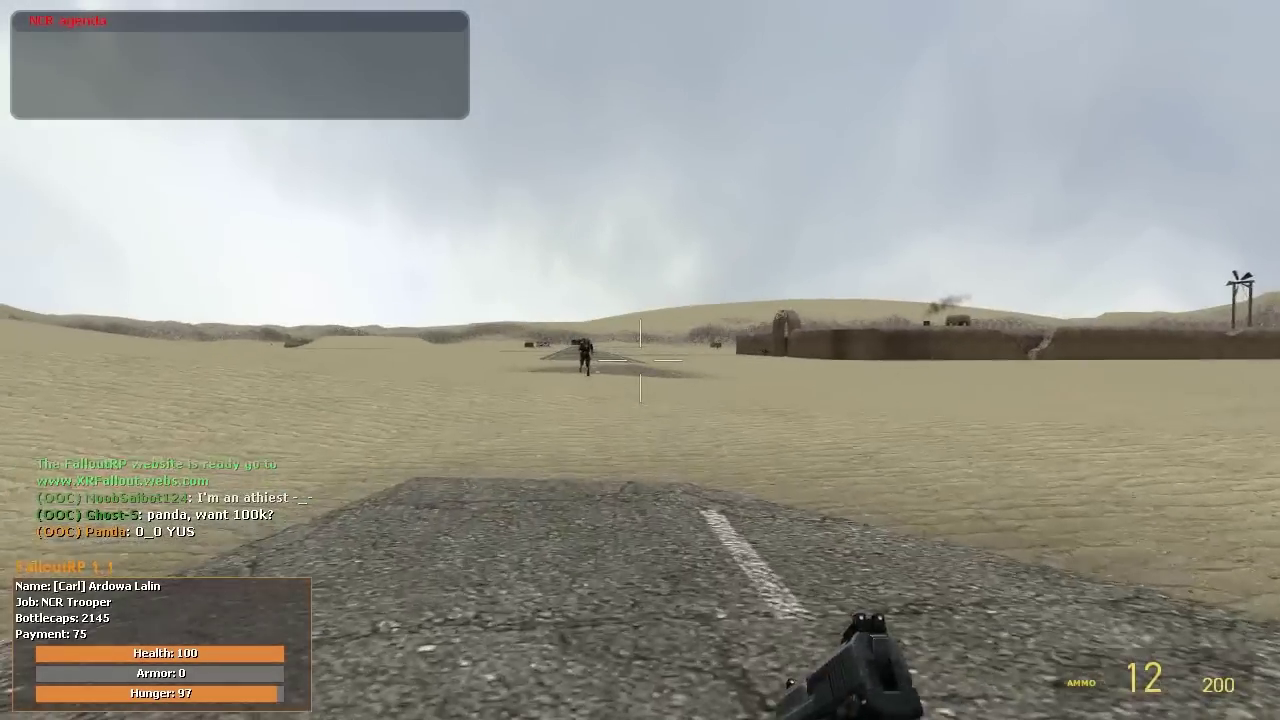
key(w)
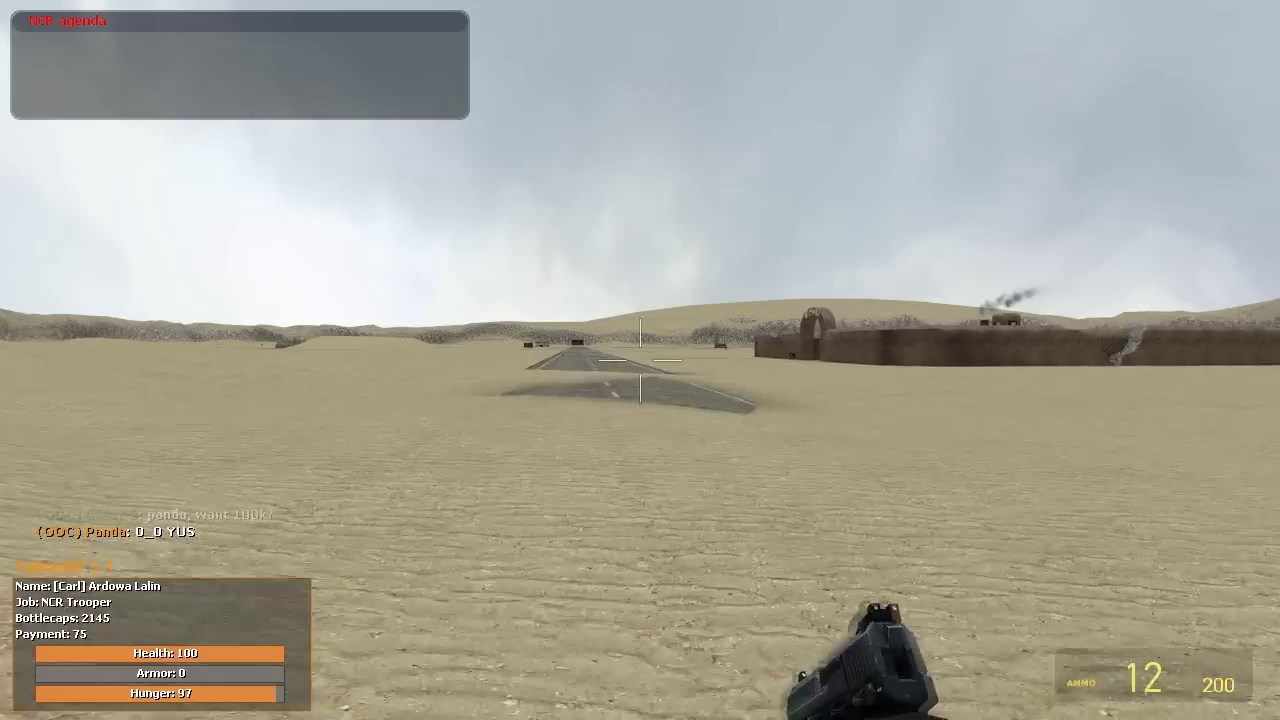
Walk along the desert road toward the ruins while talking over voice chat.
key(w)
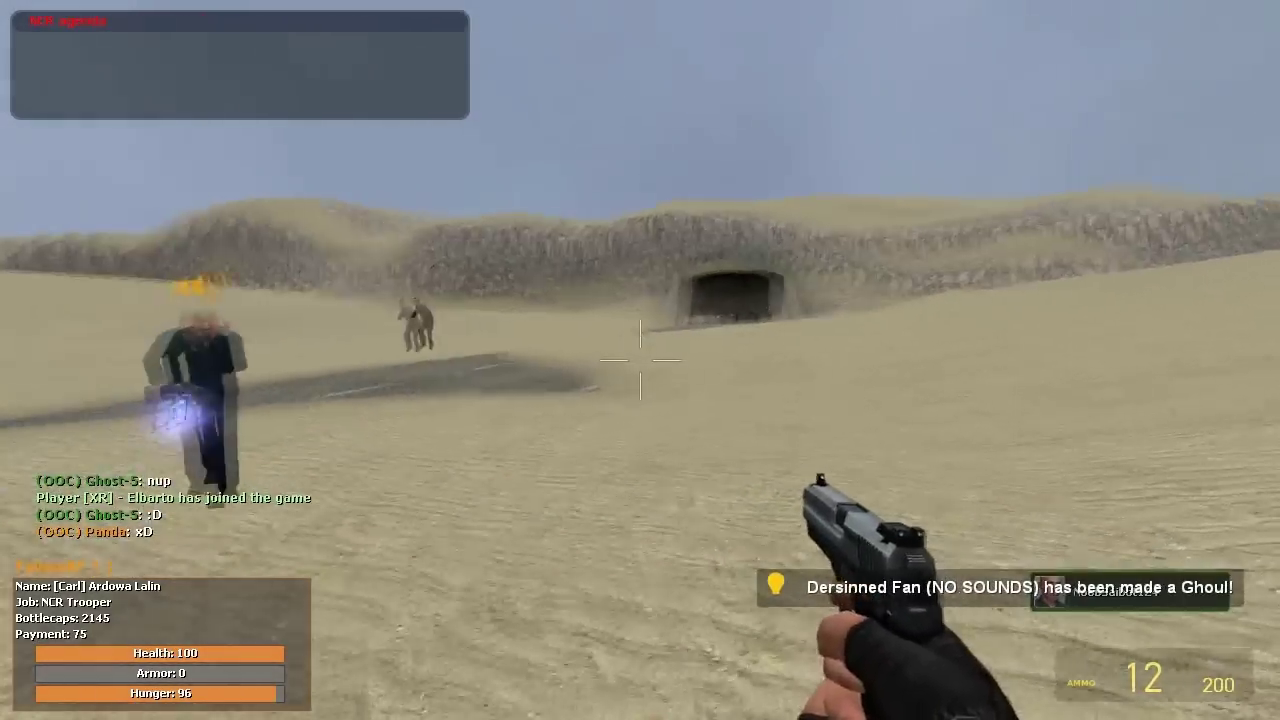
key(x)
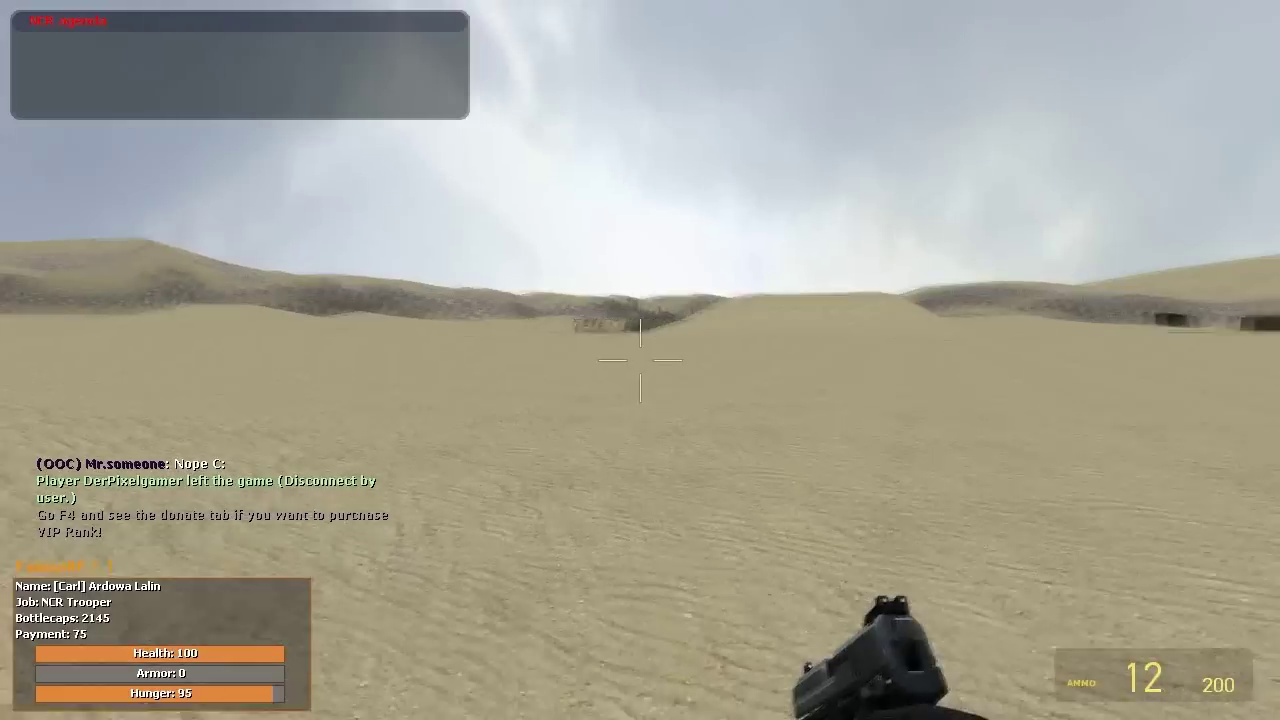
key(w)
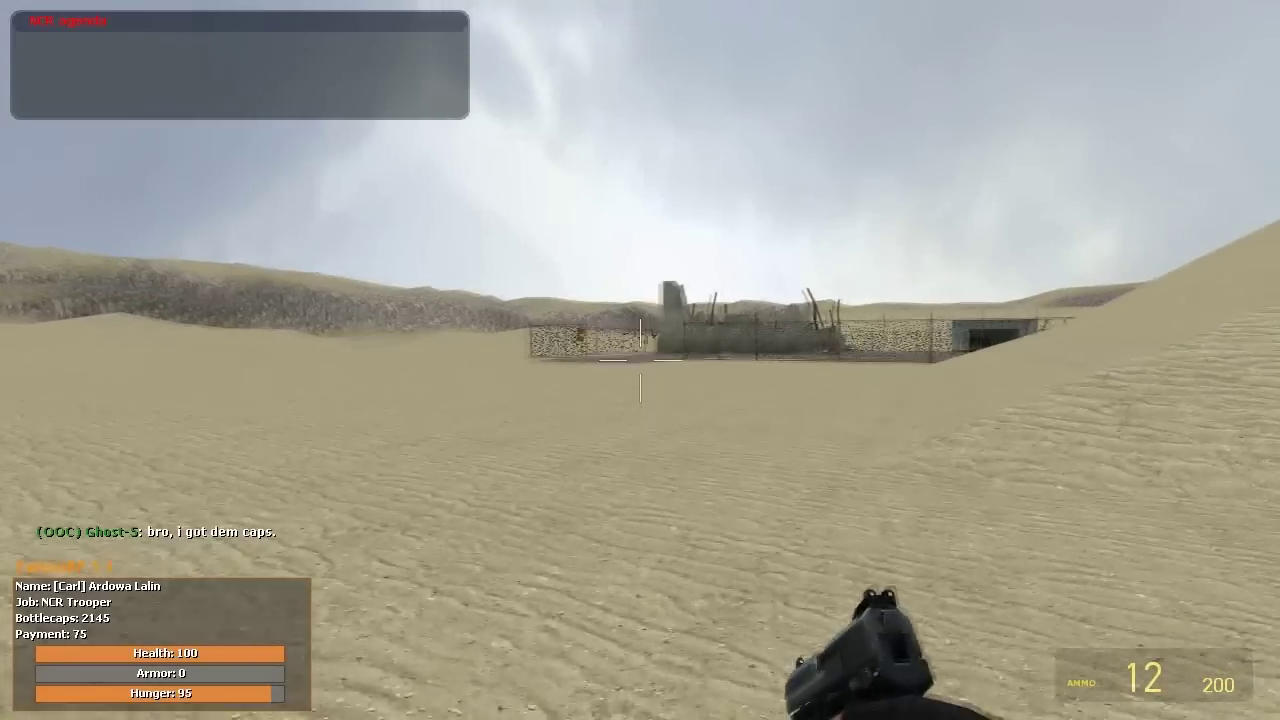
Approach the fenced ruins and walk past the gate toward the bunker entrance.
key(w)
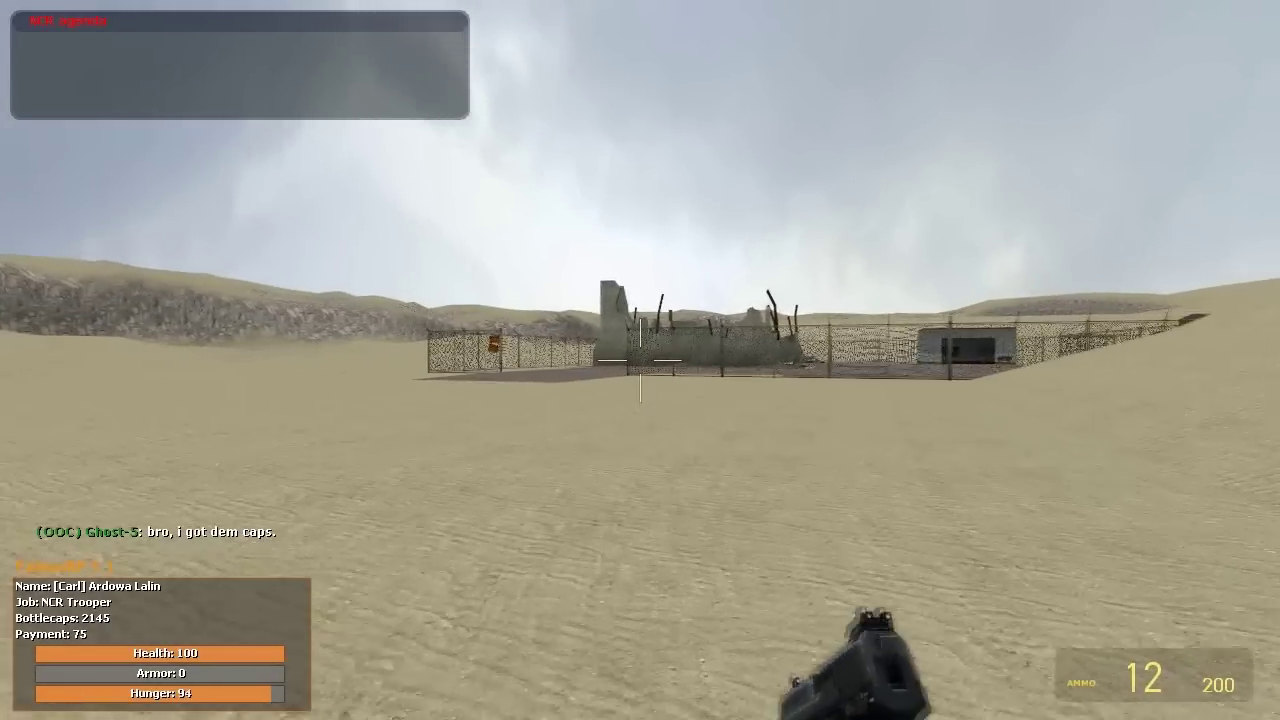
key(w)
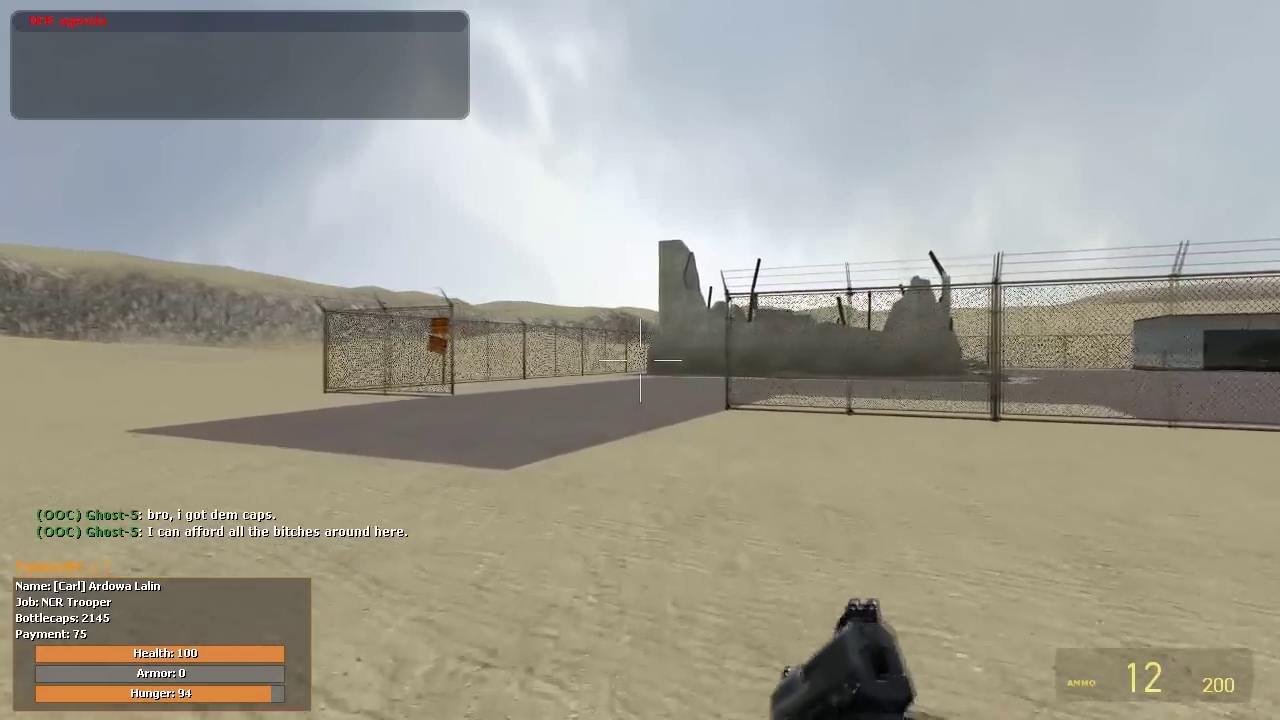
key(w)
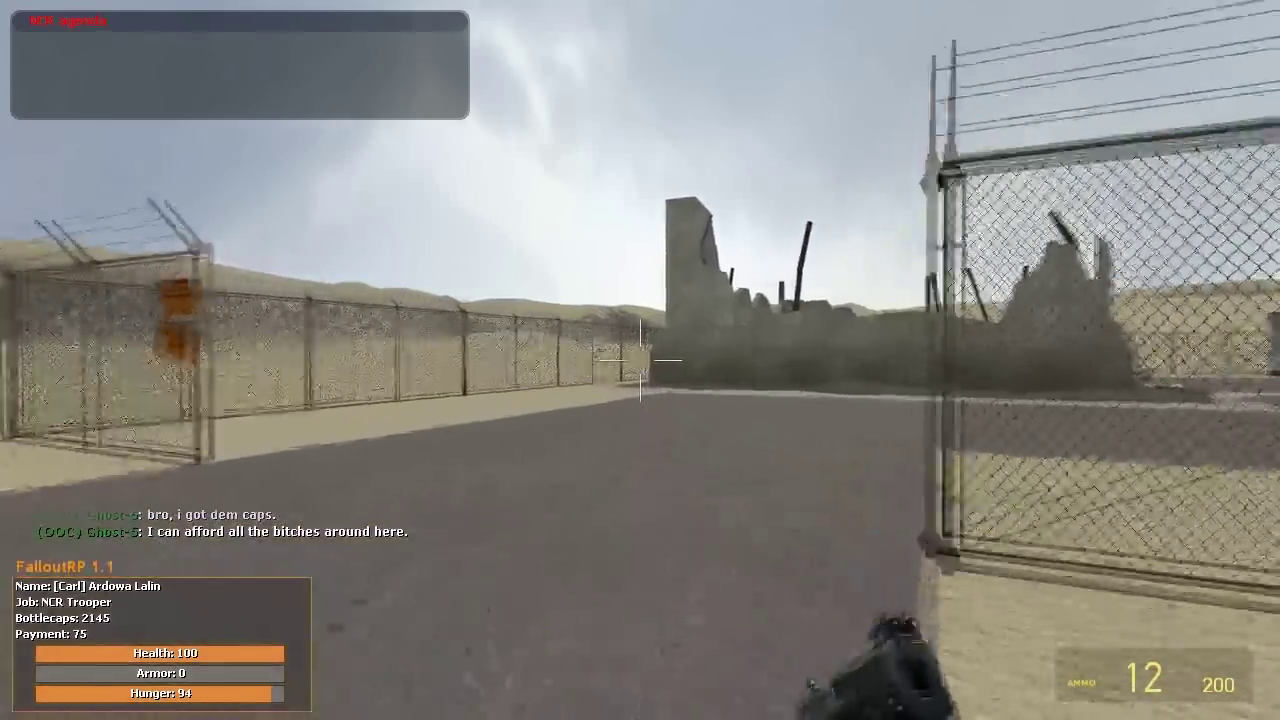
key(w)
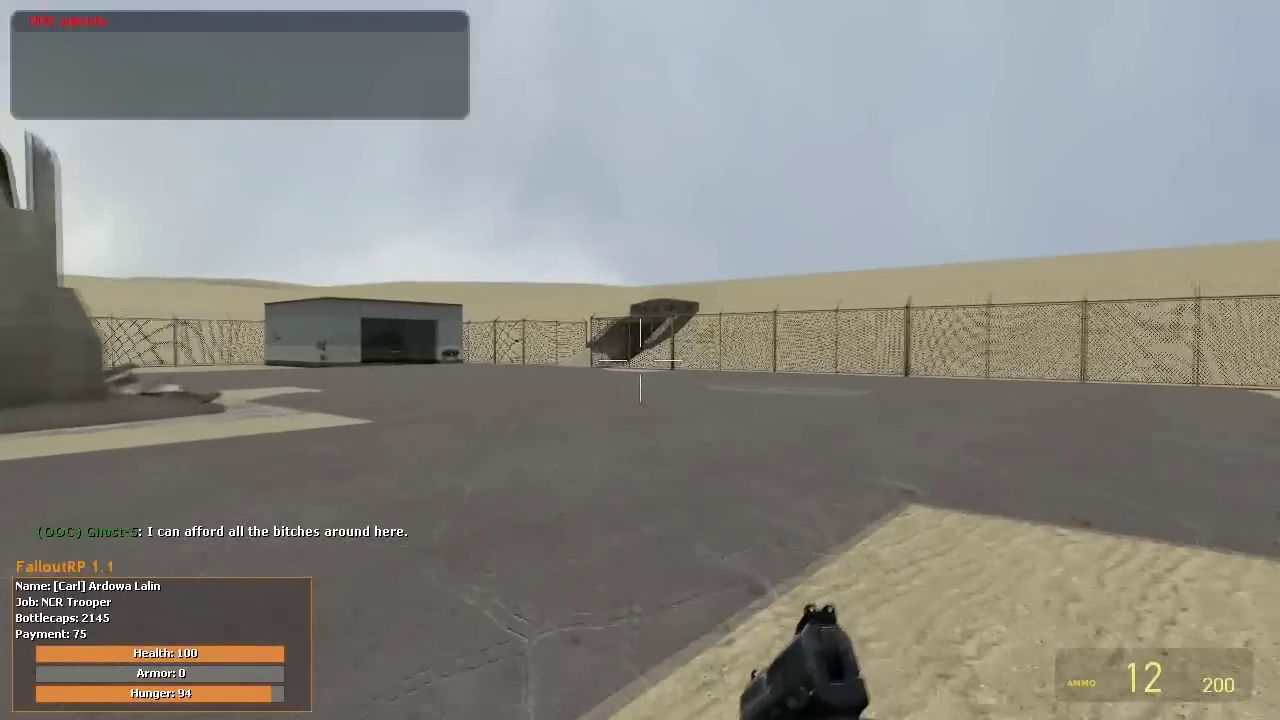
key(w)
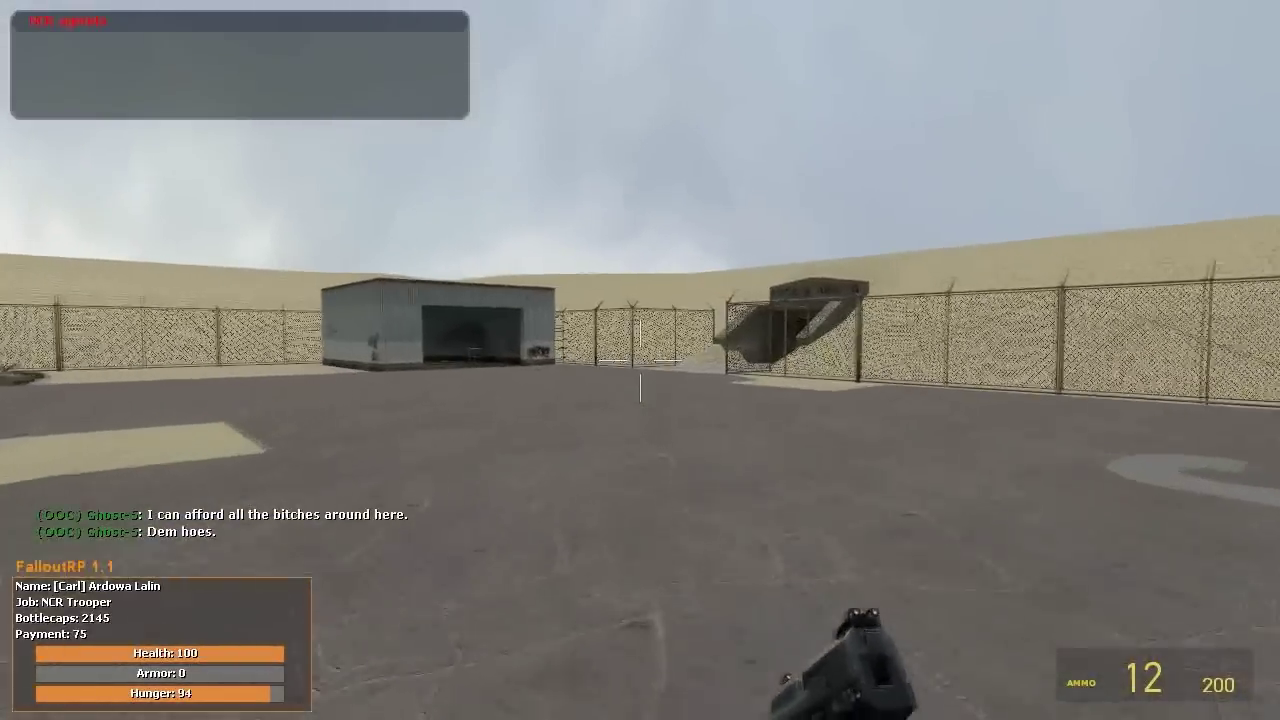
key(w)
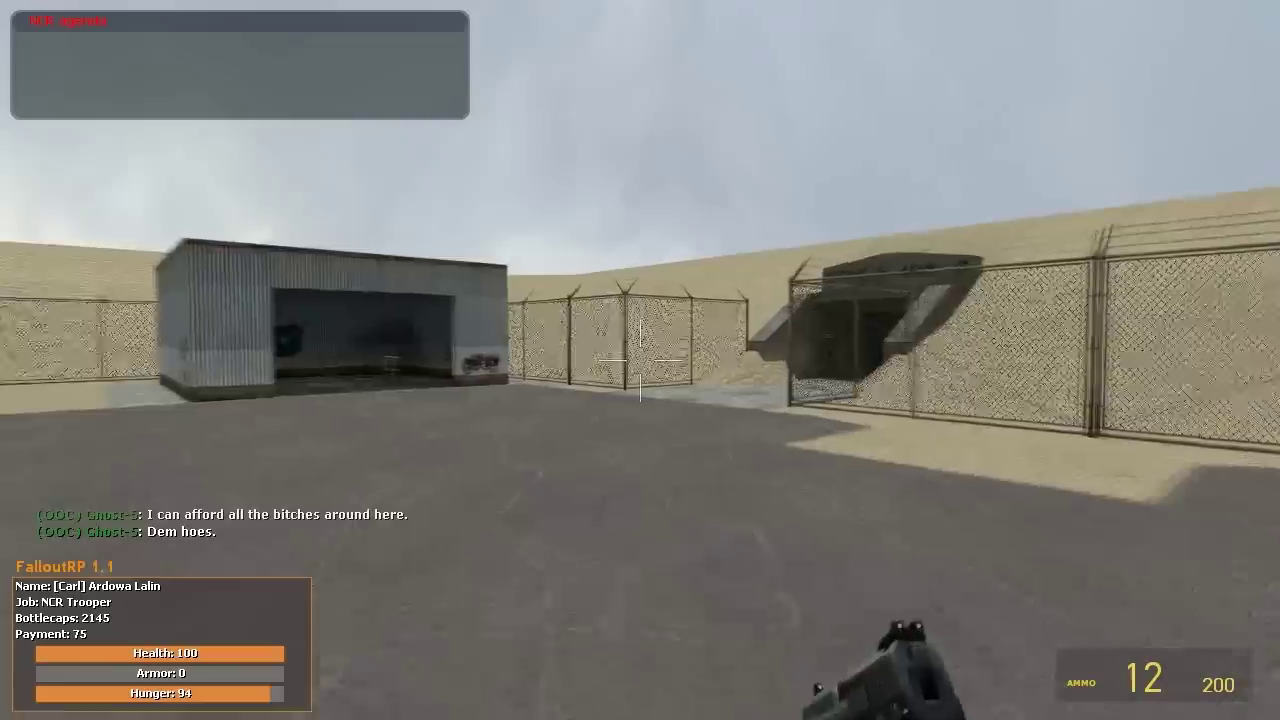
Enter the bunker through the fence gap, reach the wall keypads, and face the doorway.
key(w)
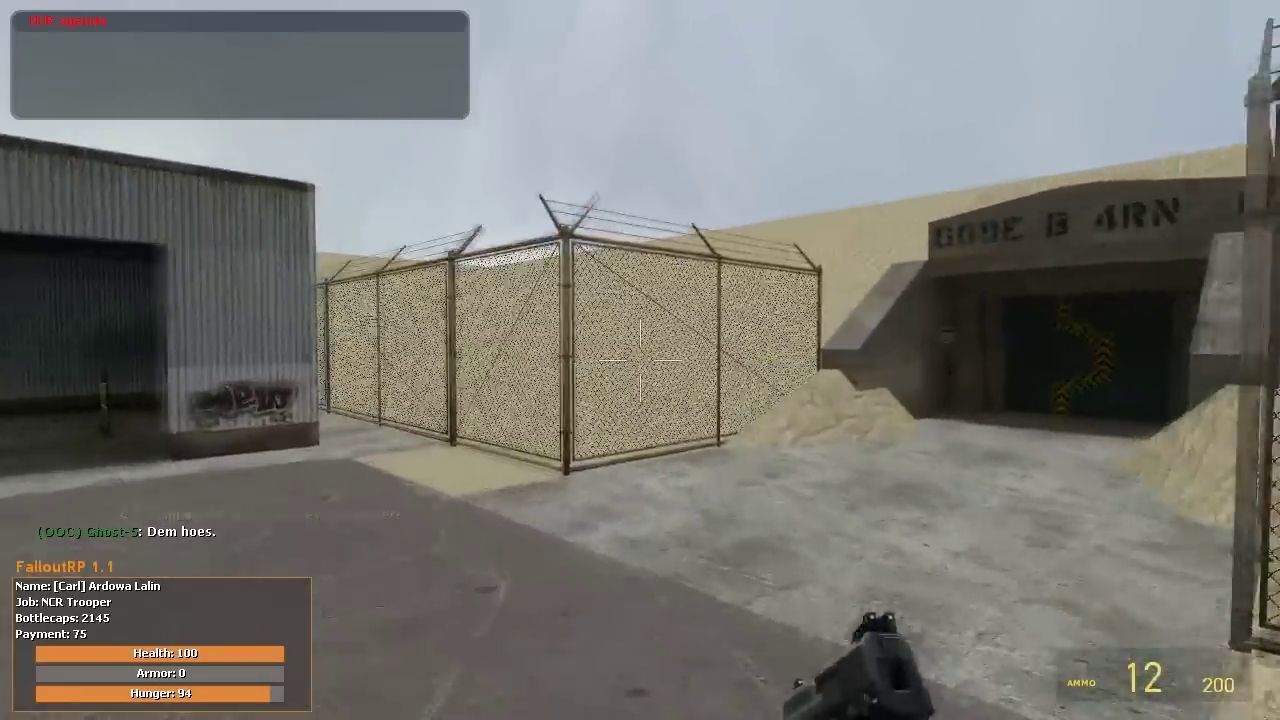
key(w)
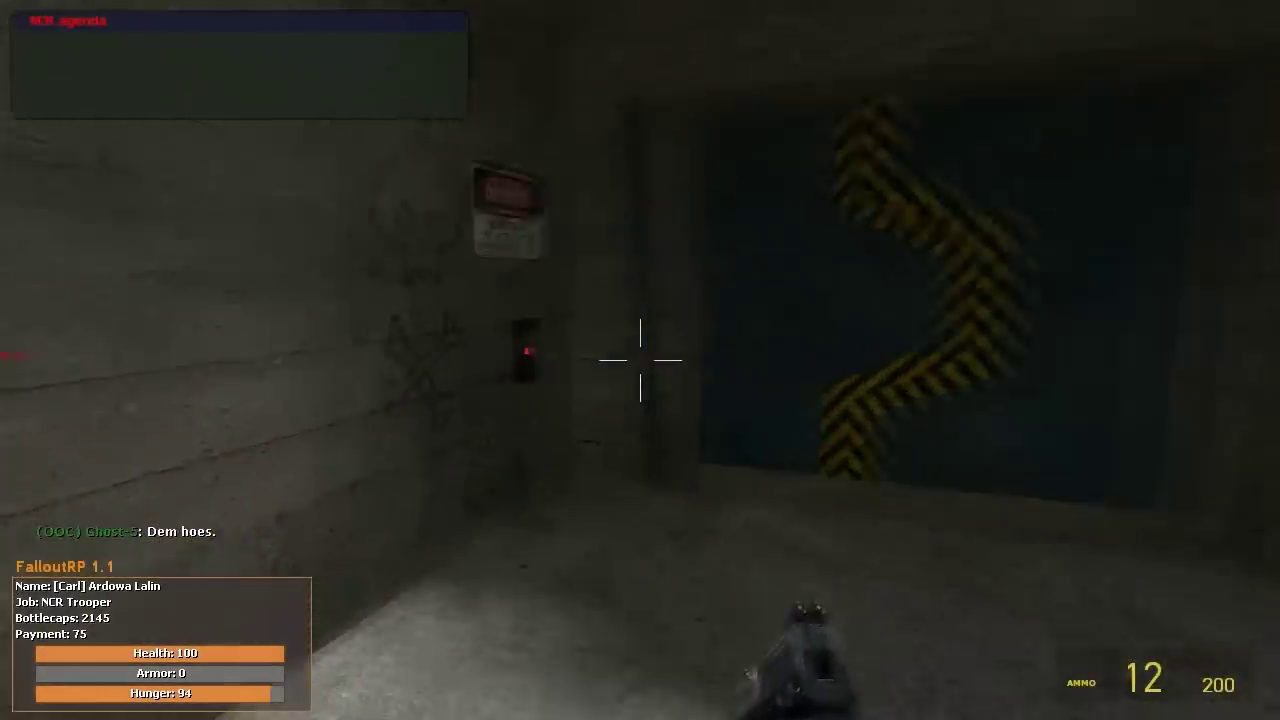
key(w)
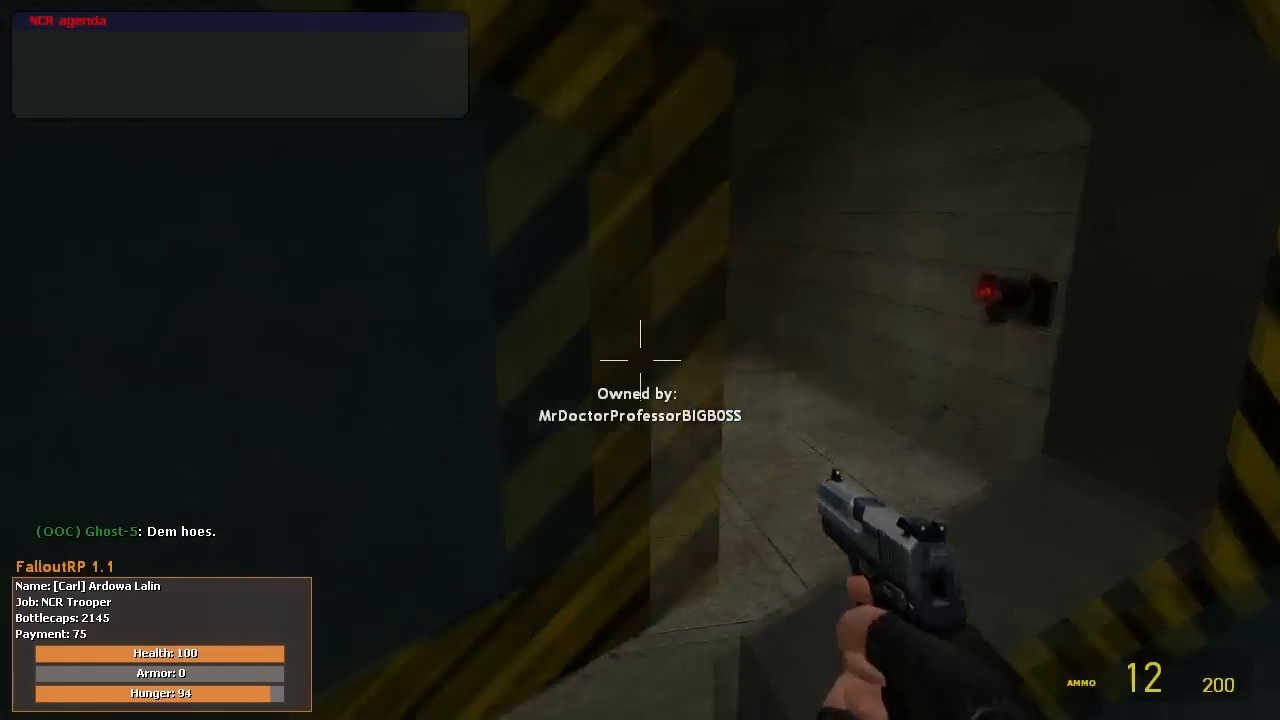
key(s)
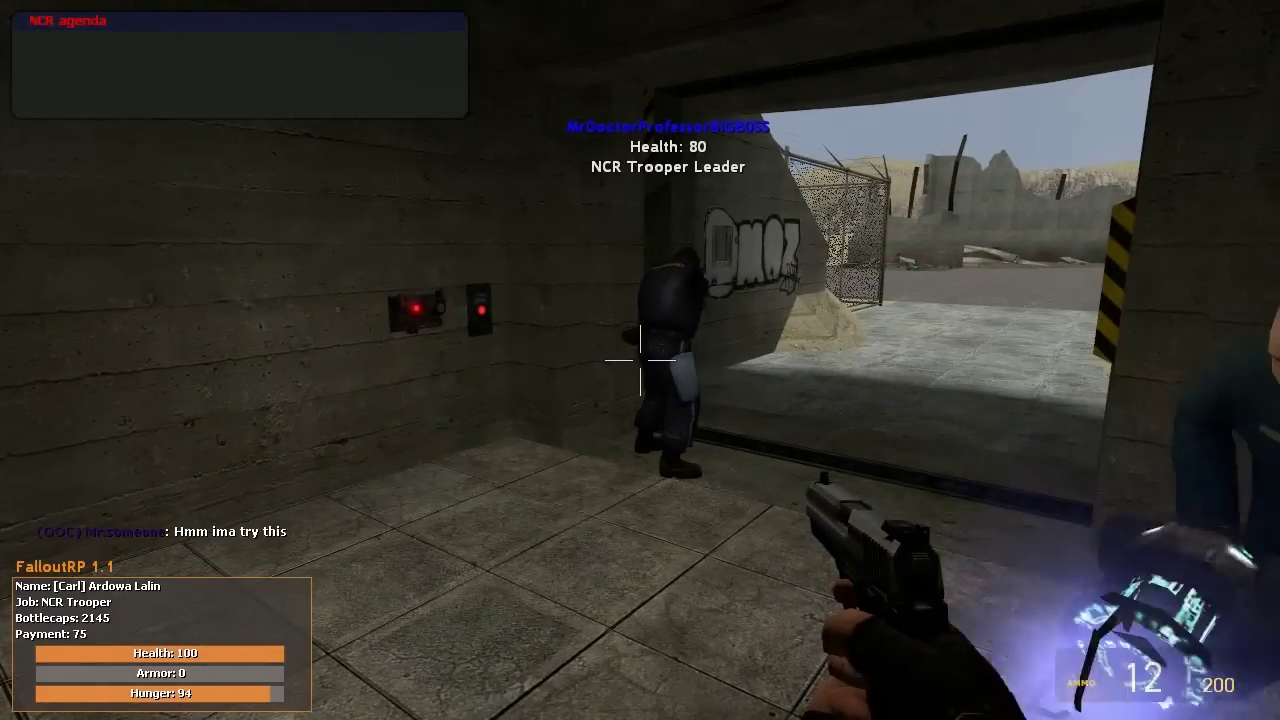
key(w)
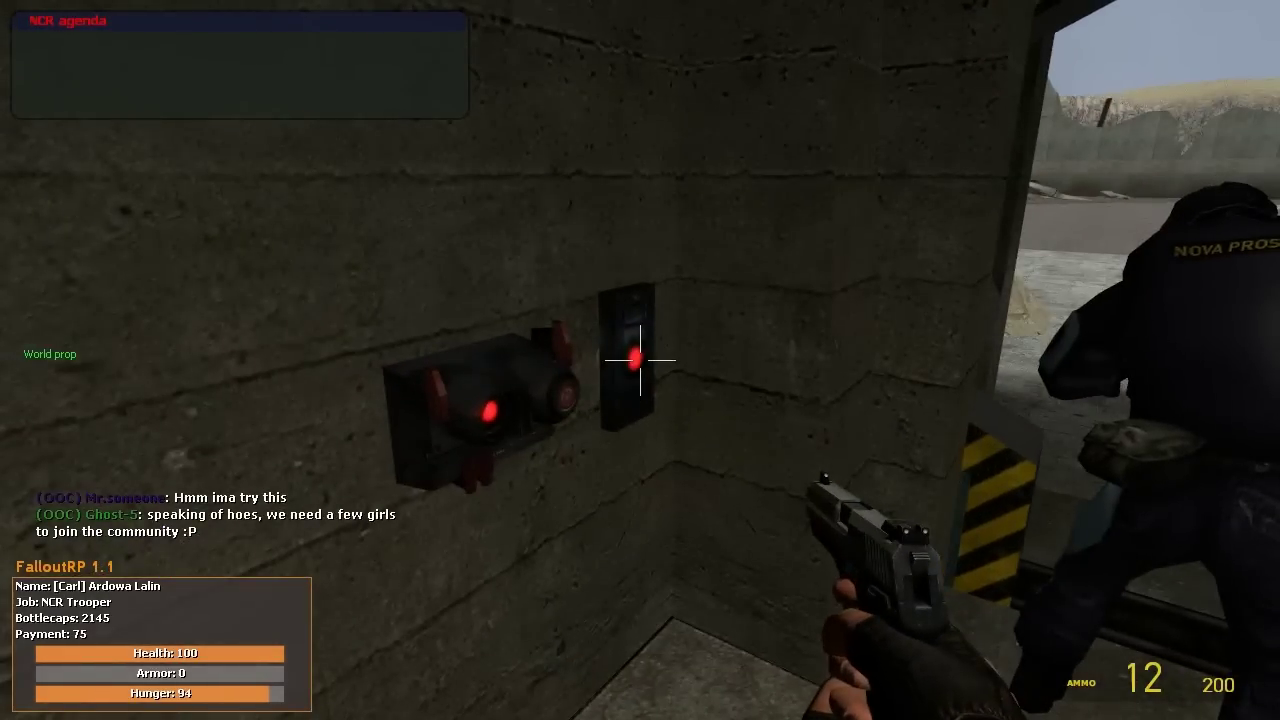
key(s)
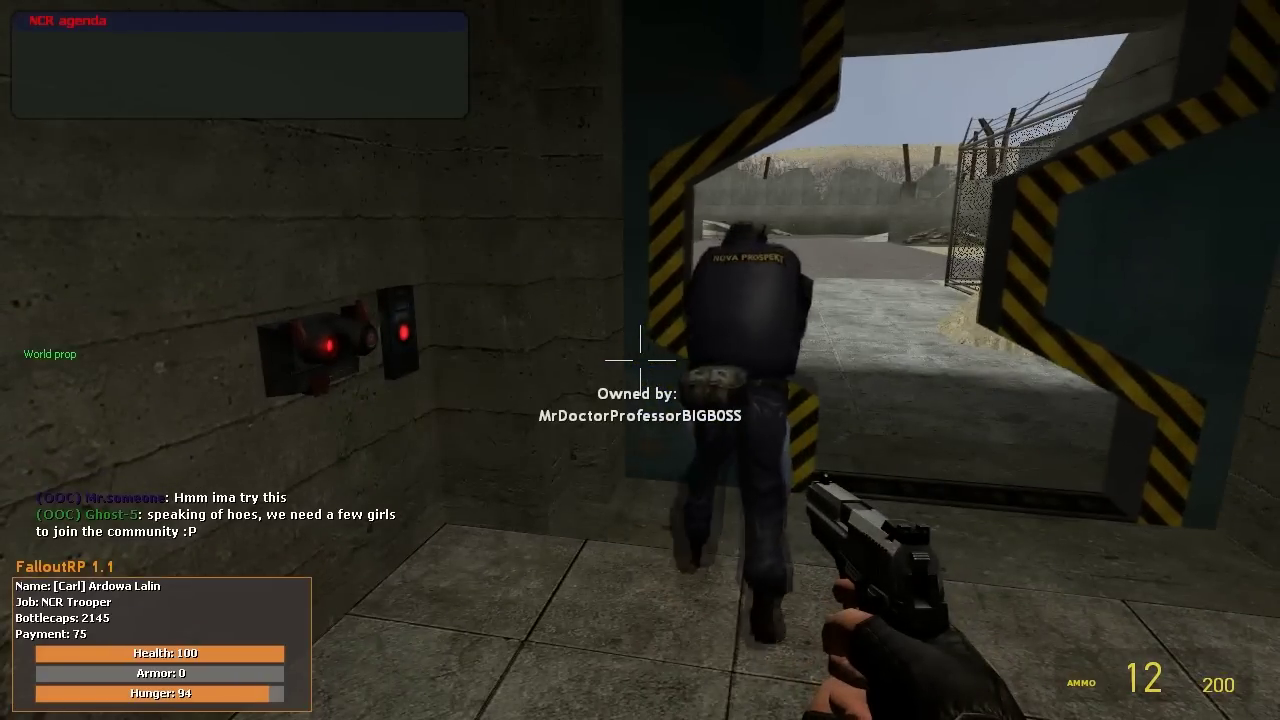